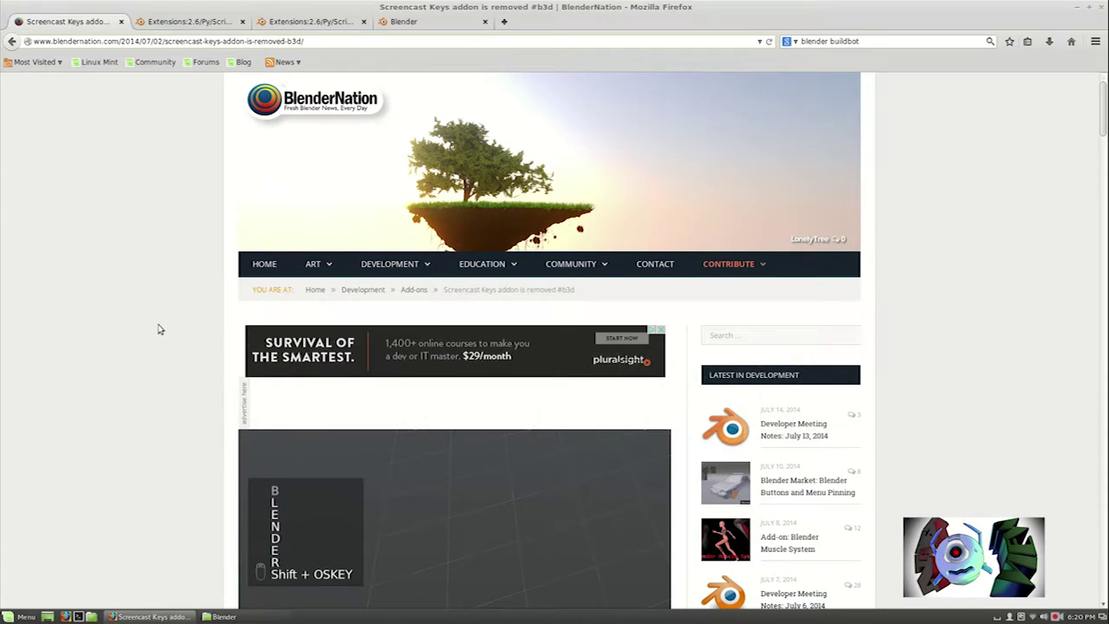
Open the BlenderNation home page from its logo in a new tab and view it
scroll(160, 329, down, 2)
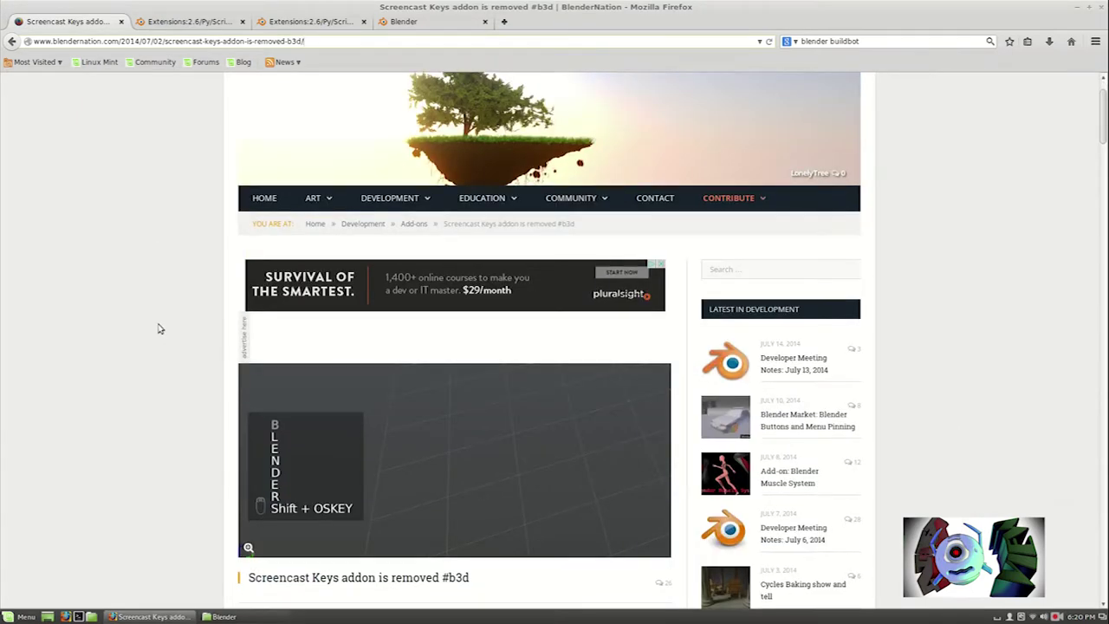
scroll(161, 327, down, 4)
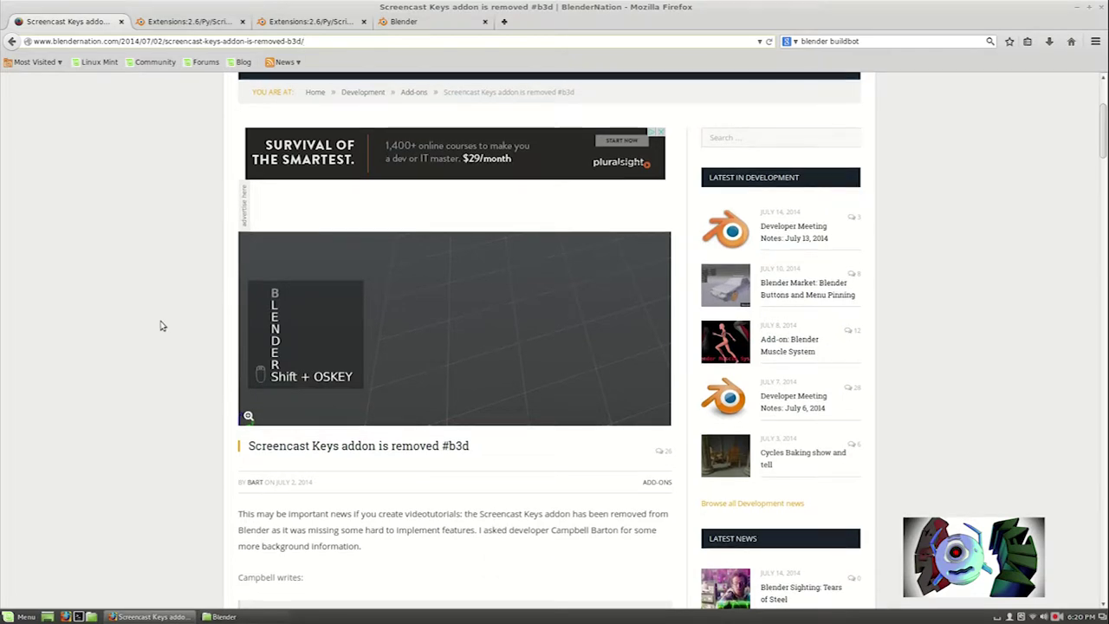
scroll(143, 330, up, 4)
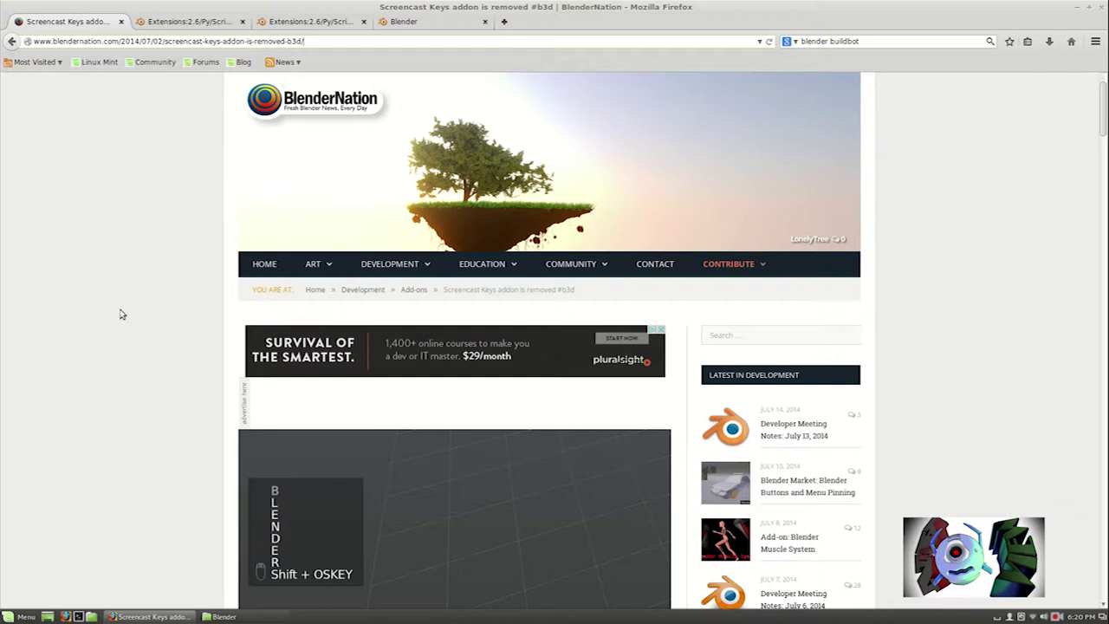
right_click(315, 106)
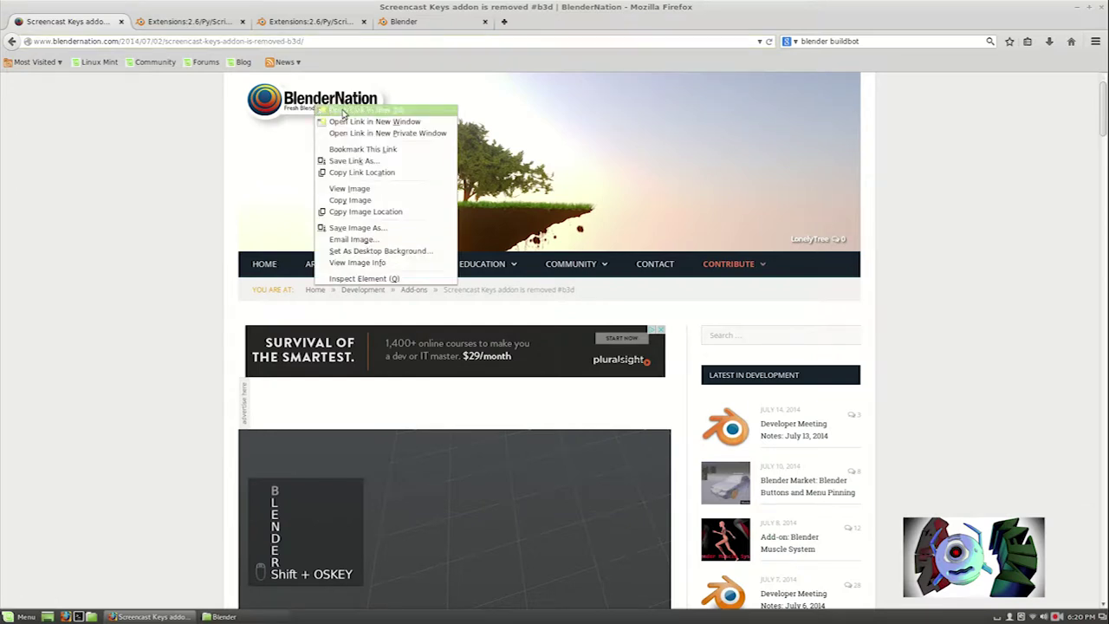
click(344, 111)
click(174, 21)
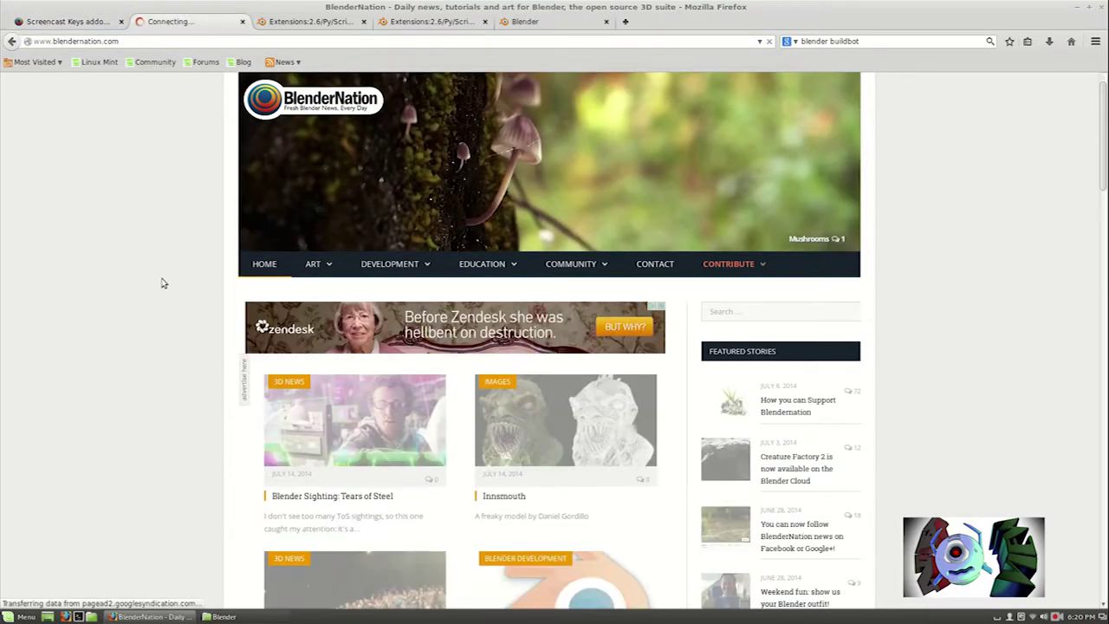
scroll(165, 291, down, 6)
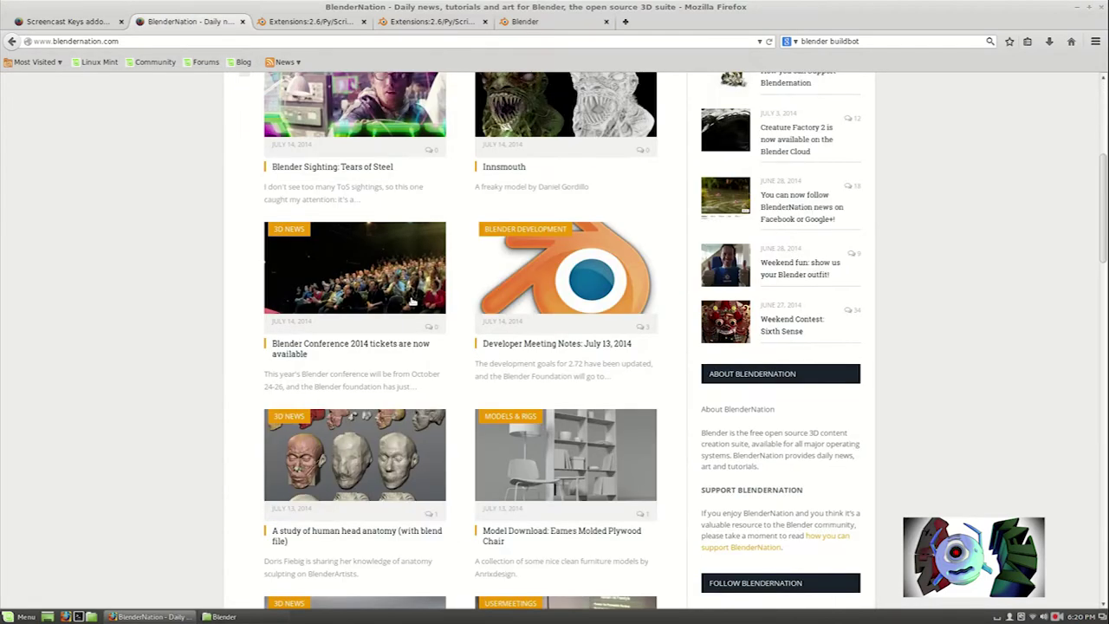
Return to the Screencast Keys removal article and scroll down to the developer's quote
click(89, 21)
click(201, 22)
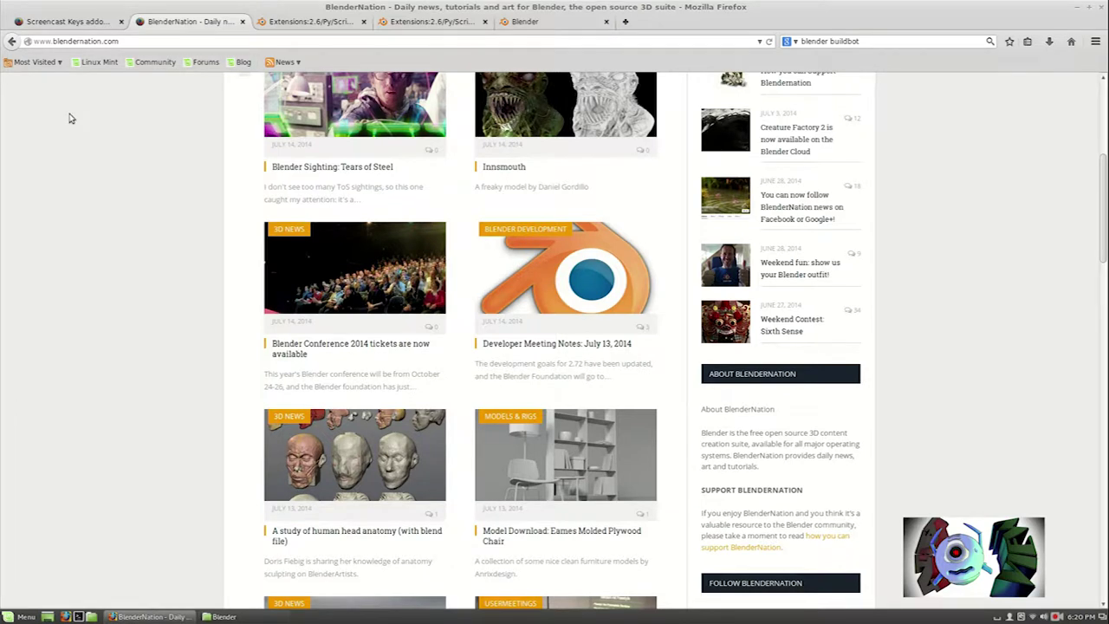
click(75, 16)
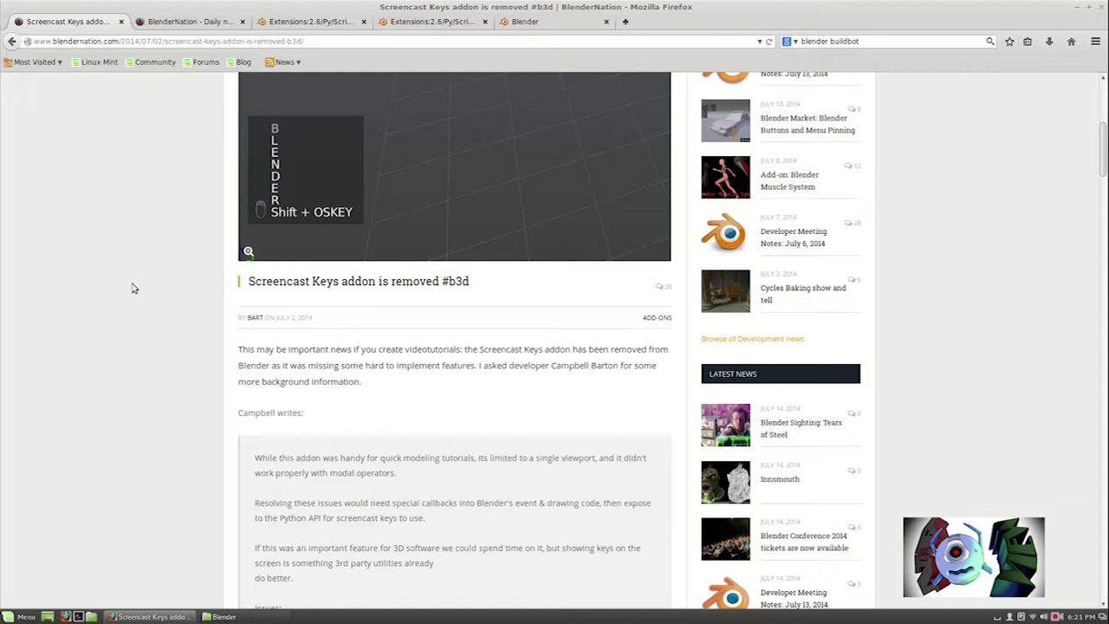
scroll(110, 280, down, 1)
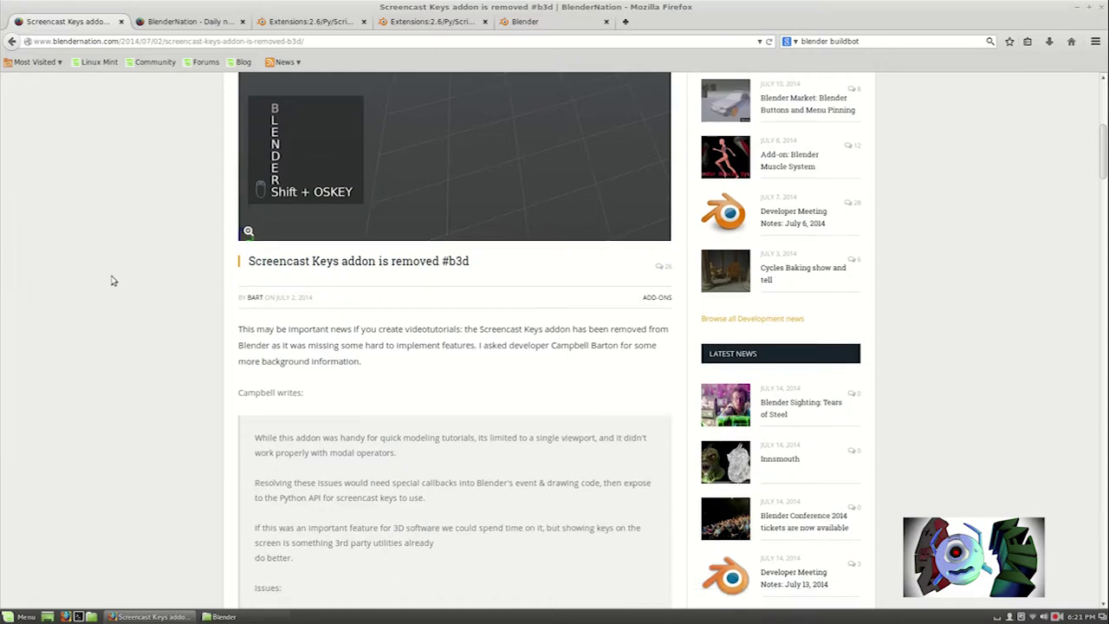
scroll(129, 302, up, 3)
scroll(135, 309, down, 2)
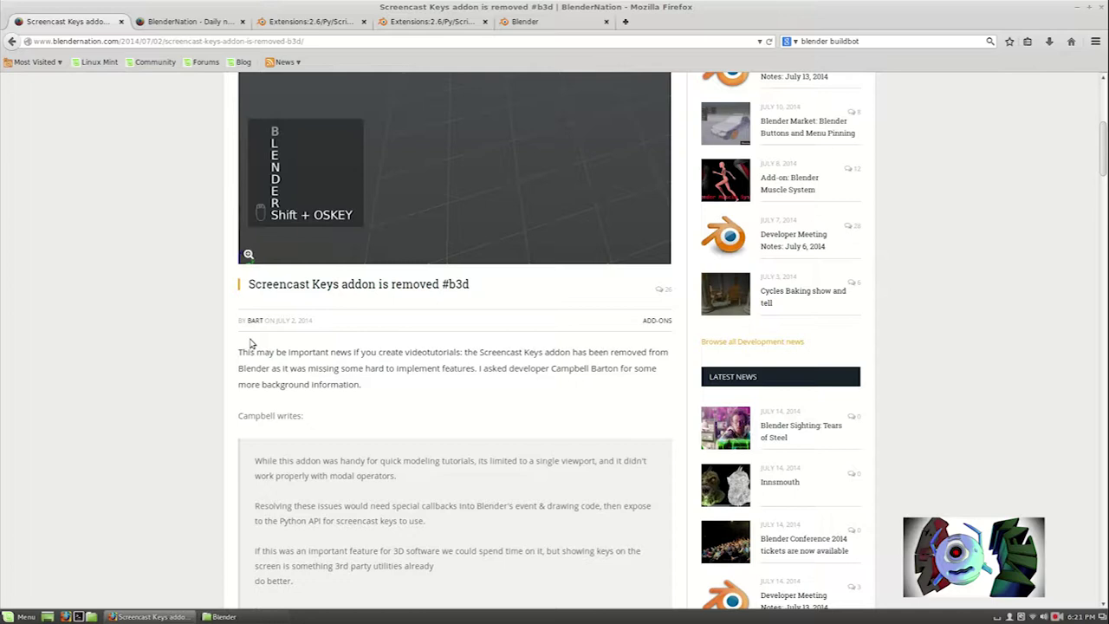
scroll(248, 351, down, 3)
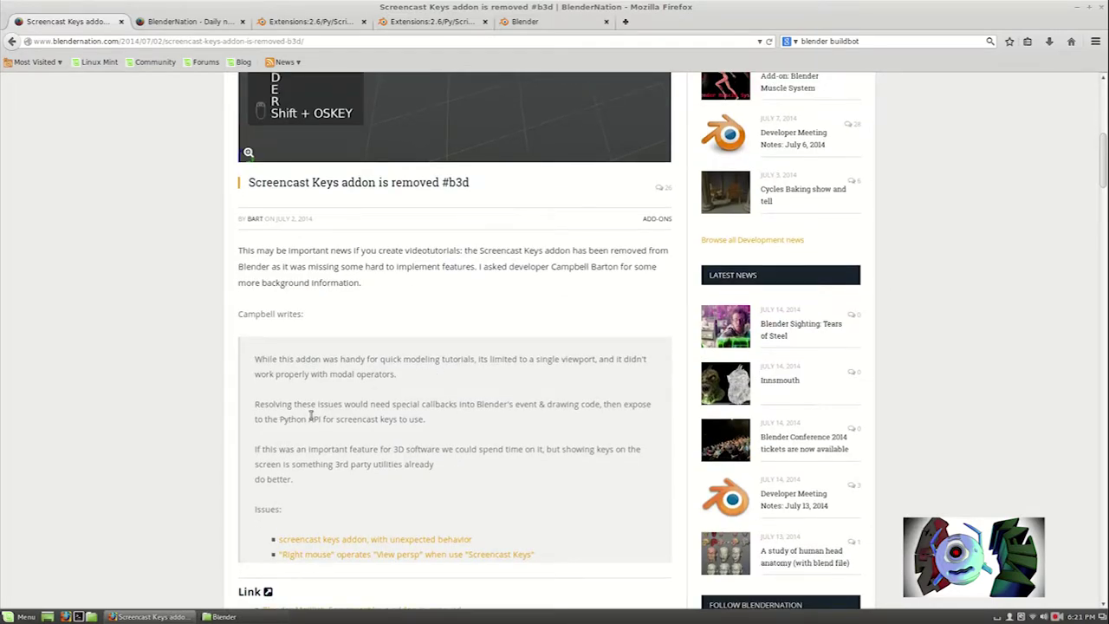
Select the Blender wiki Extensions:2.6/Py/Scripts link in LinksForQuicktipsAddons.txt
key(alt+Tab)
click(146, 254)
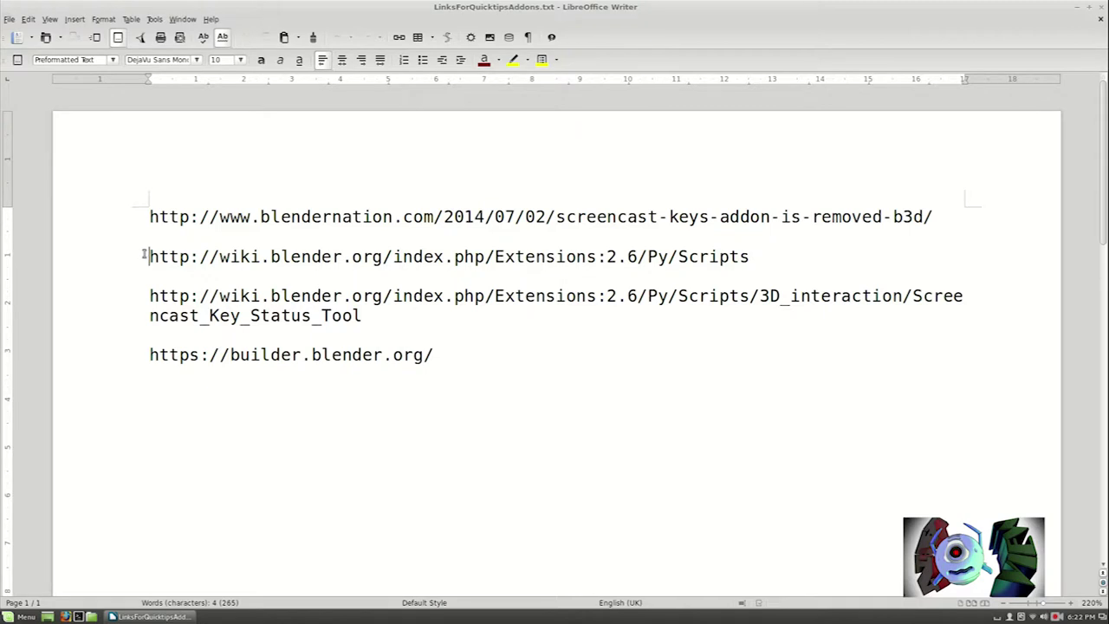
drag(154, 256, 766, 261)
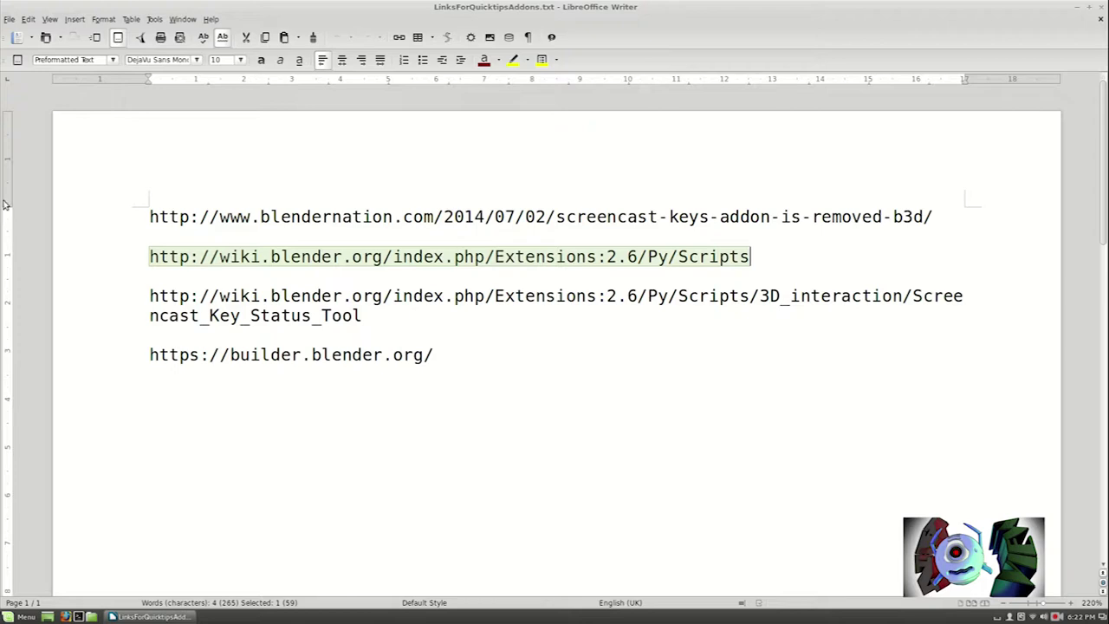
Switch to the Addons Catalog wiki tab and highlight the 3D View Scripts heading listing Screencast Keys
mouse_move(2, 1)
click(208, 124)
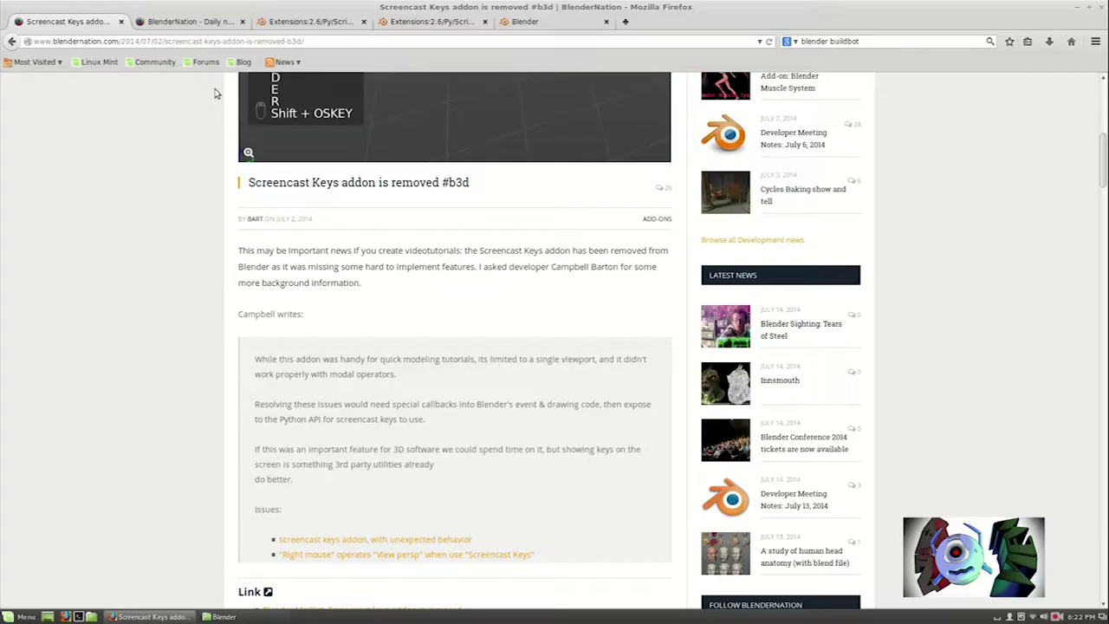
click(303, 21)
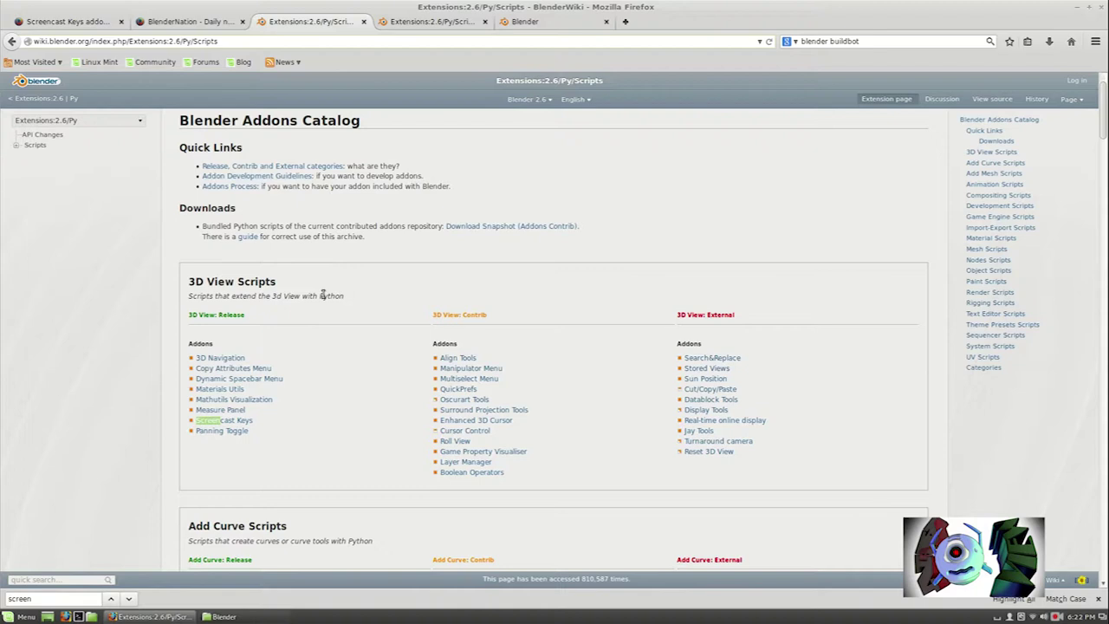
click(136, 203)
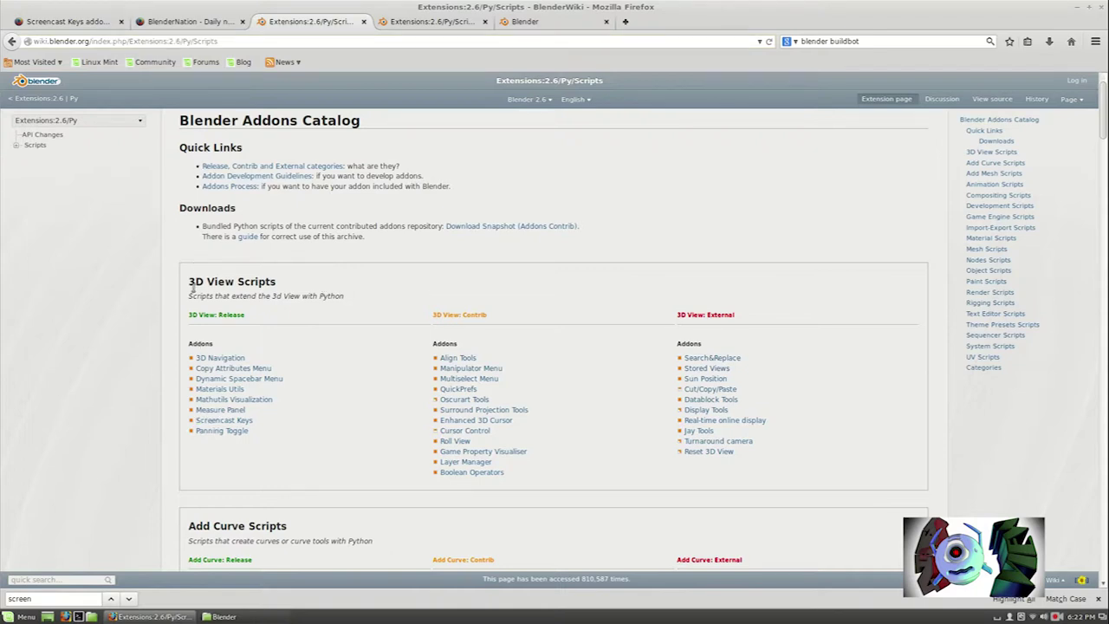
drag(189, 286, 281, 289)
scroll(281, 289, down, 3)
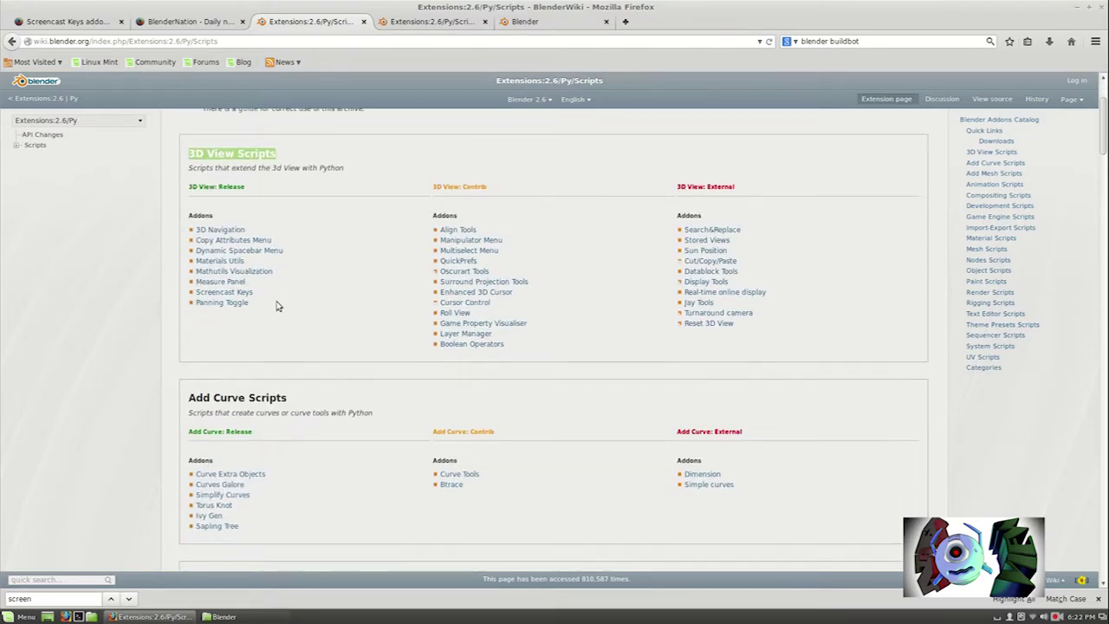
scroll(186, 215, up, 1)
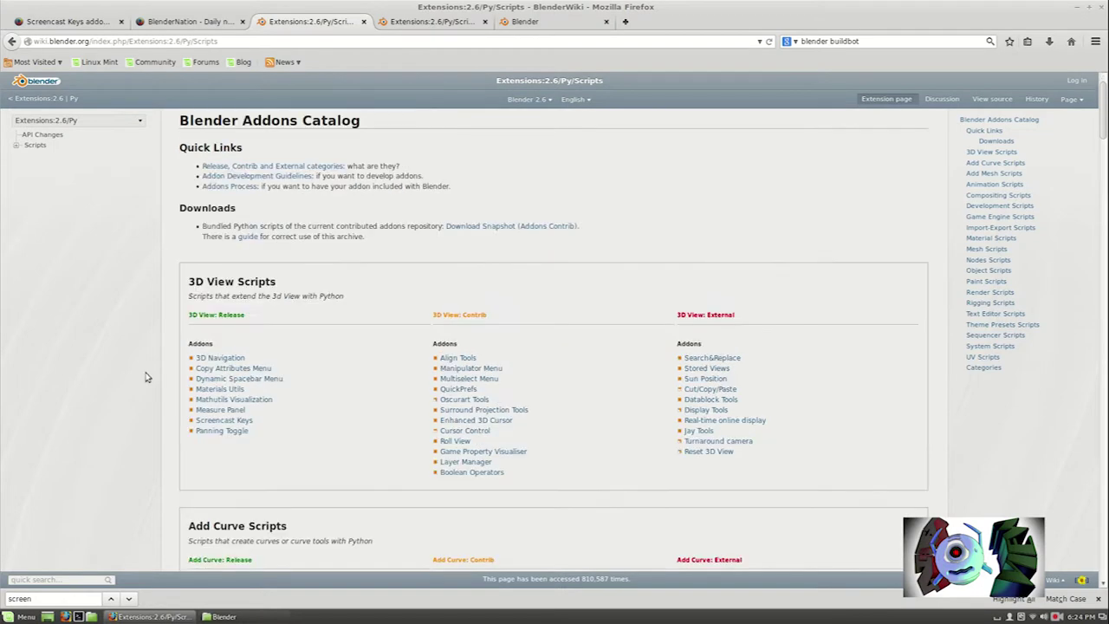
scroll(117, 396, down, 2)
scroll(117, 395, up, 2)
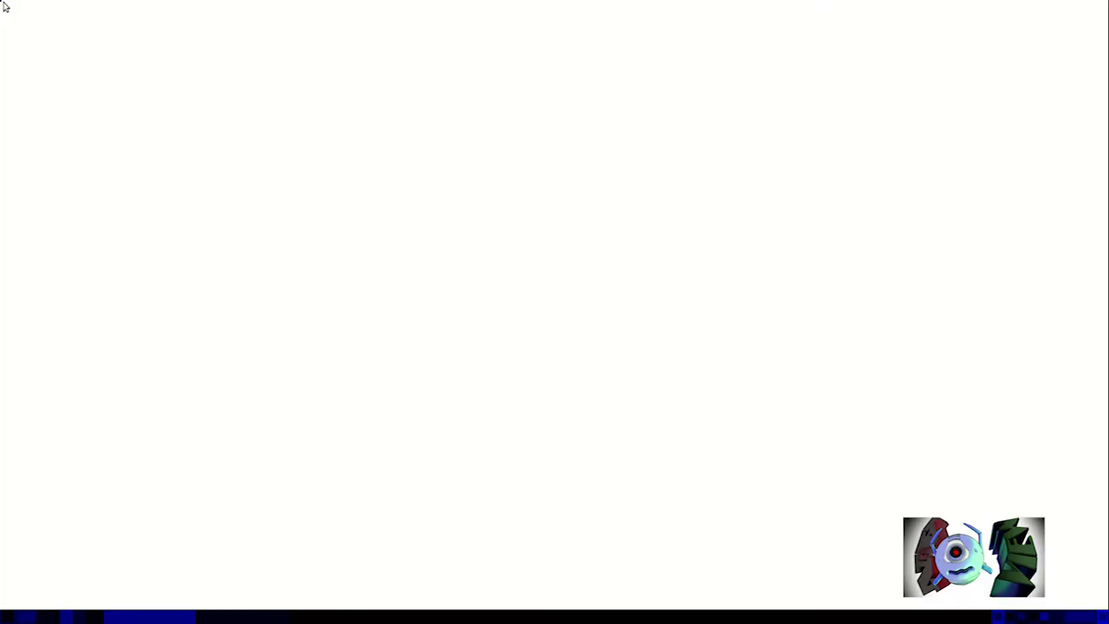
Select the third link, the wiki Screencast_Key_Status_Tool URL, including its 3D_interaction part
mouse_move(3, 5)
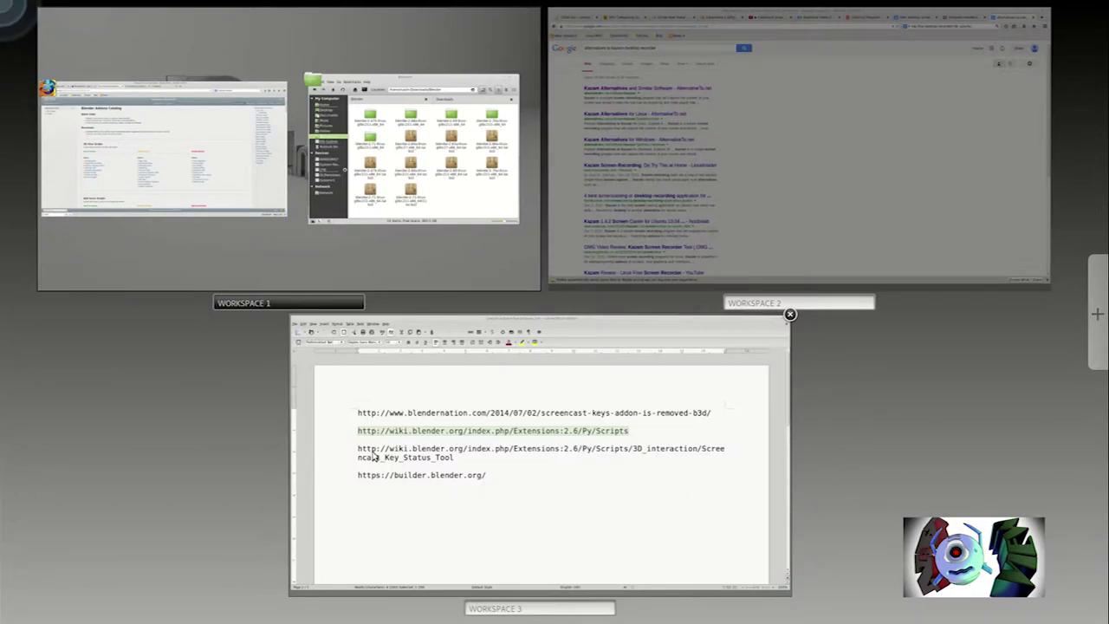
click(373, 457)
click(149, 296)
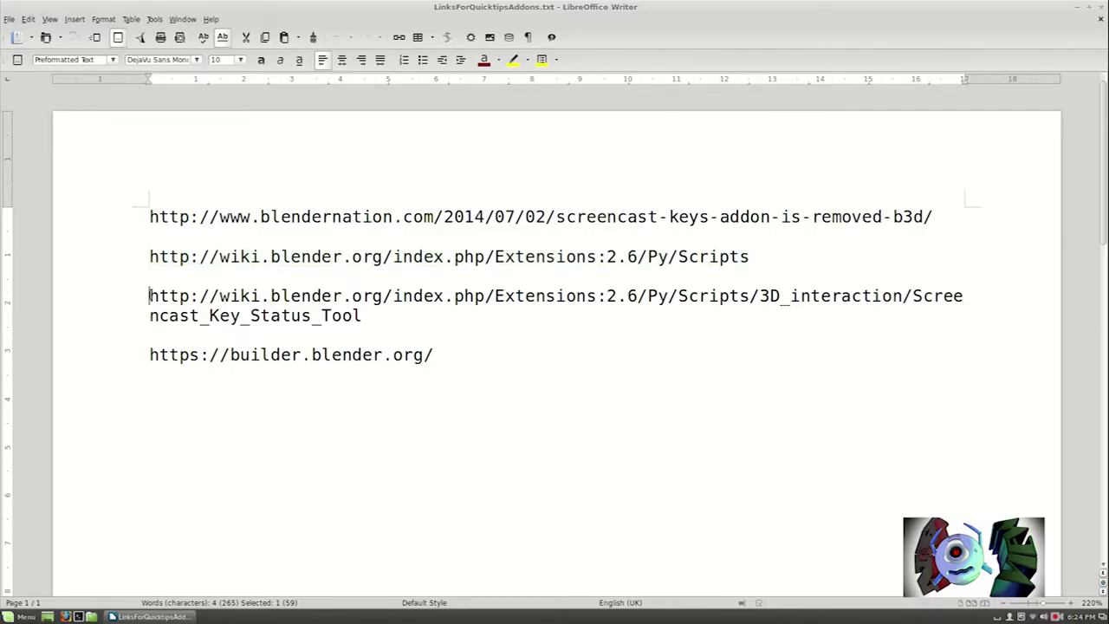
drag(149, 296, 544, 315)
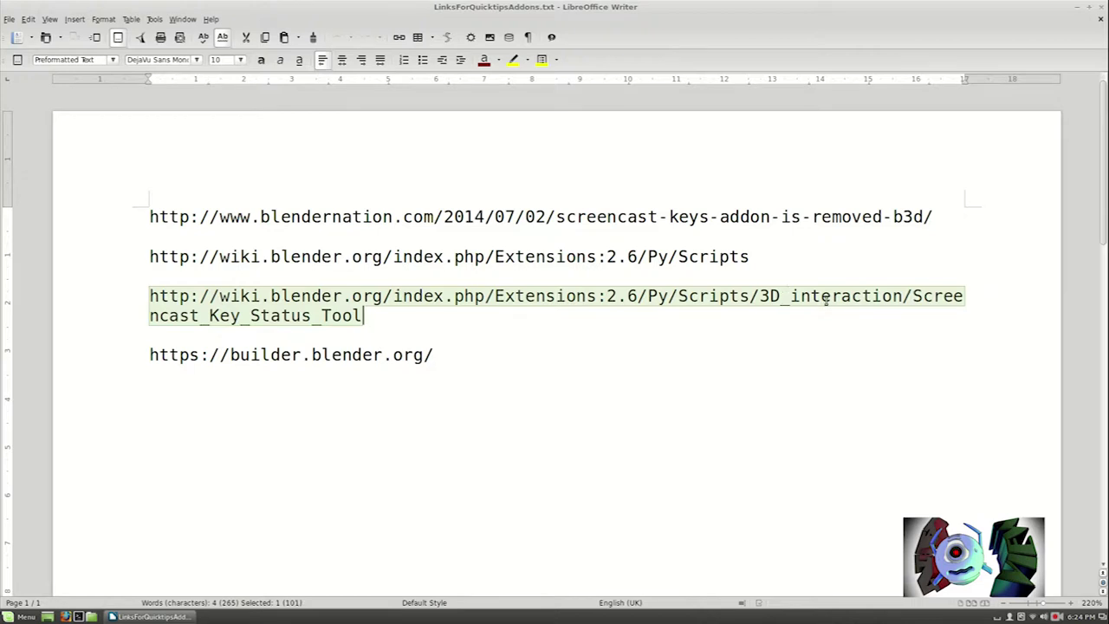
click(760, 296)
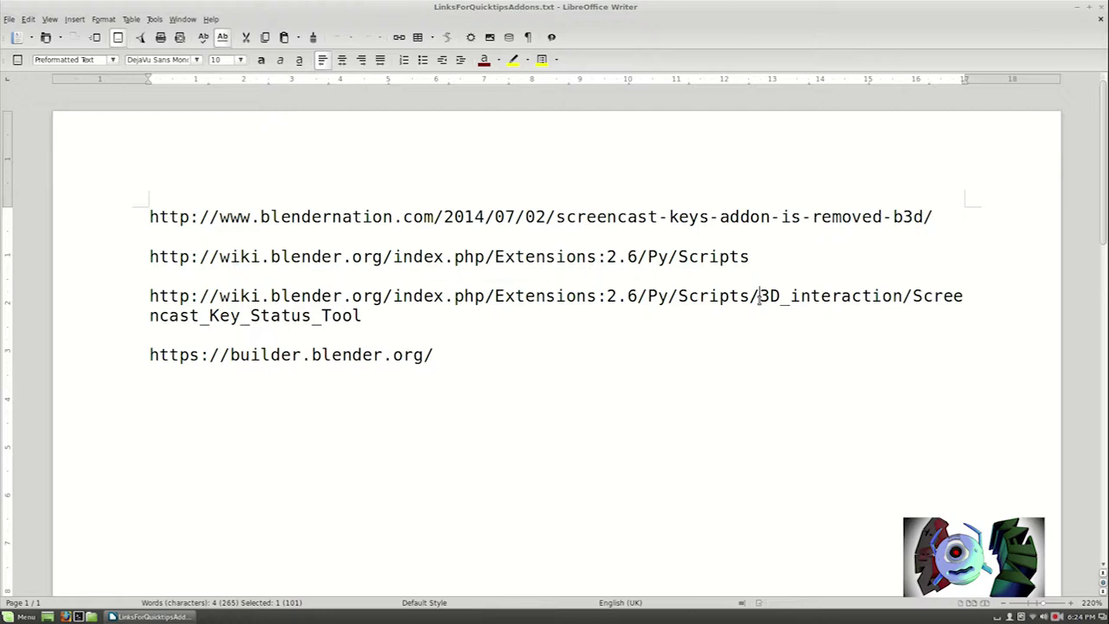
drag(760, 297, 972, 295)
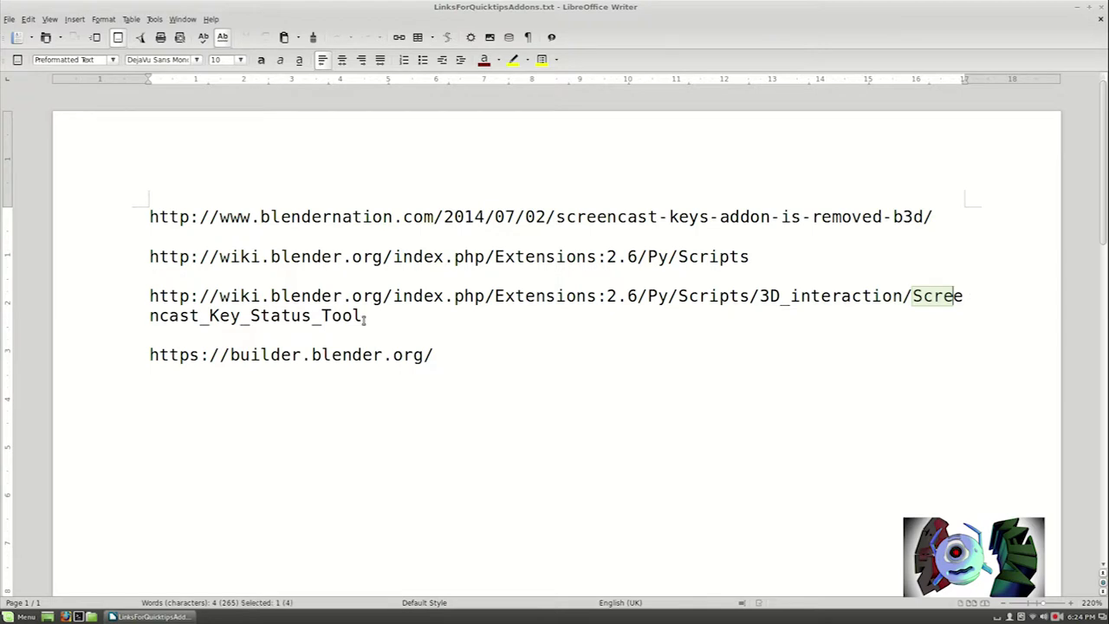
click(370, 315)
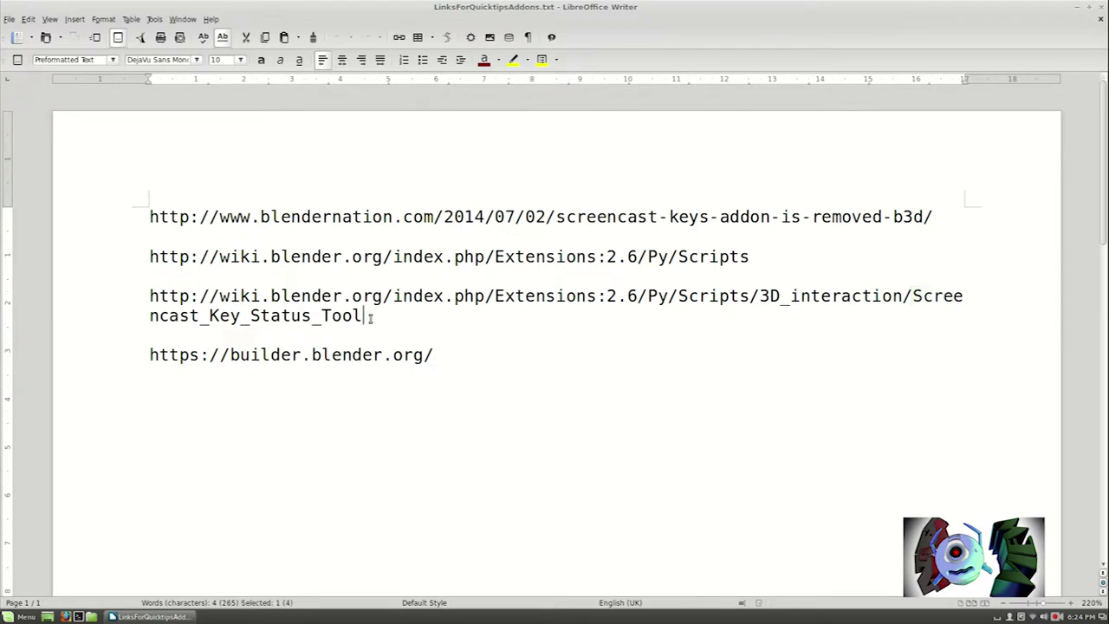
shift+click(148, 295)
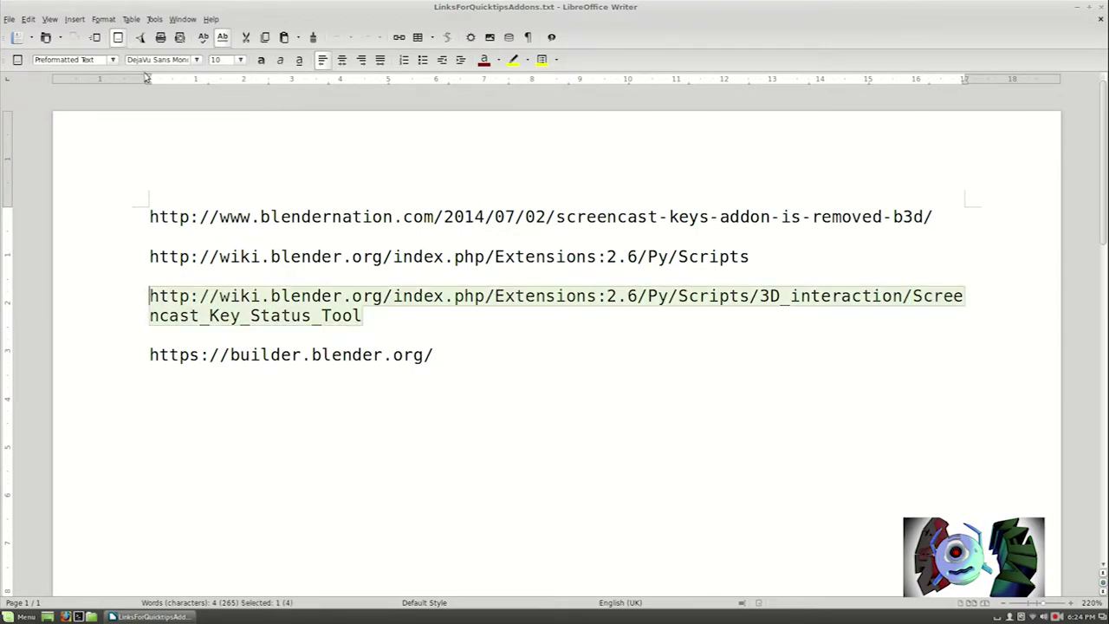
Show the Screencast Key Status Tool wiki page and open its linked page in a background tab
mouse_move(1, 2)
click(280, 32)
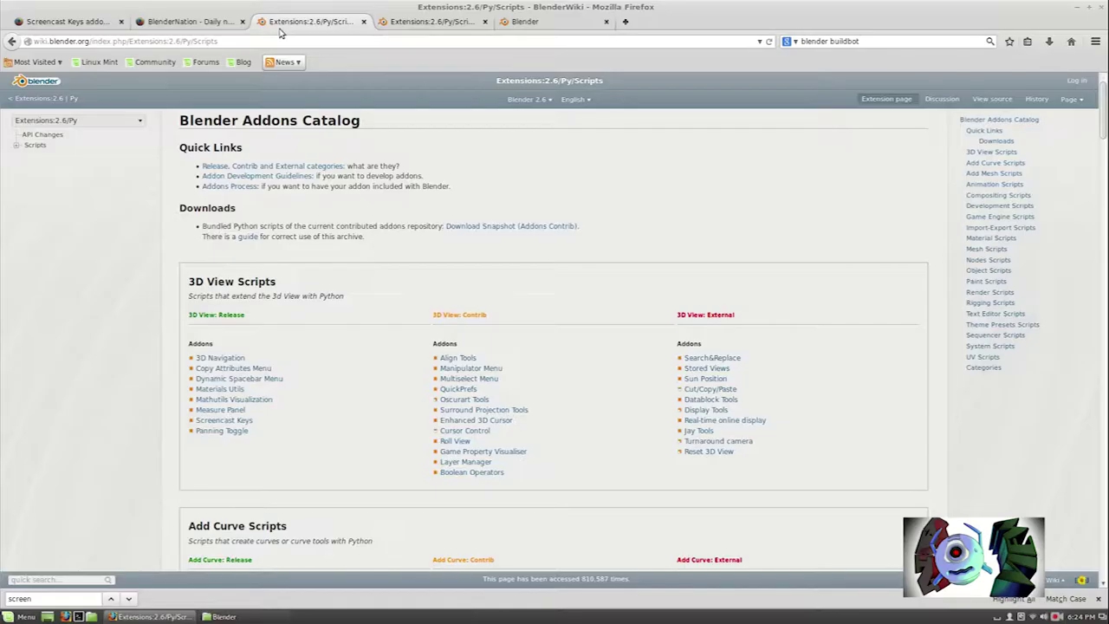
click(419, 22)
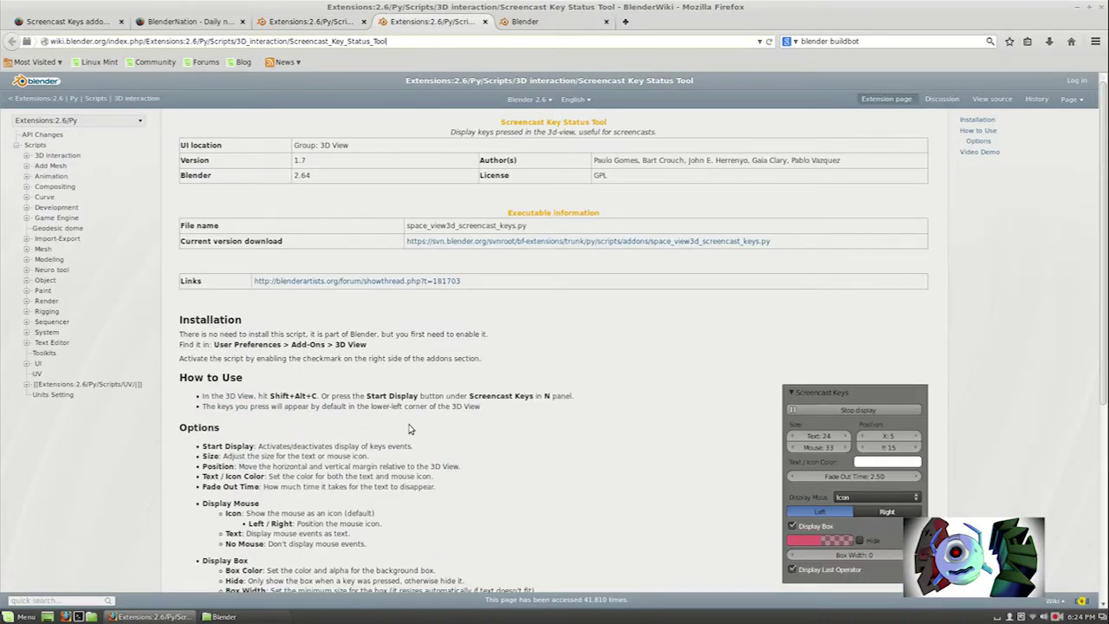
middle_click(364, 281)
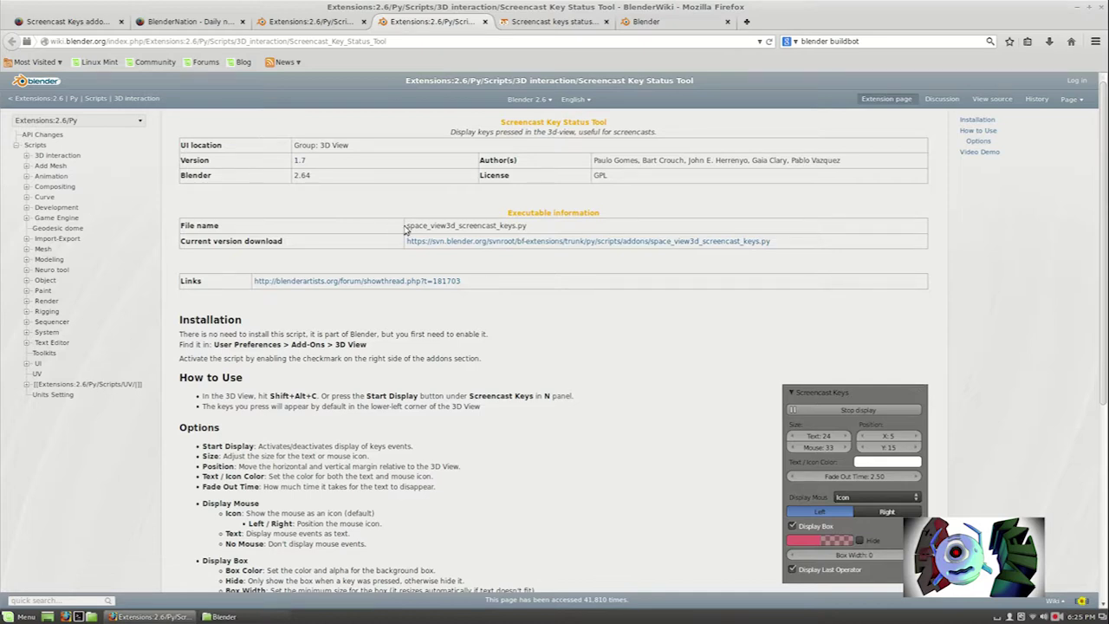
Highlight the file name space_view3d_screencast_keys.py, version 1.7 and the authors' names
drag(404, 228, 532, 230)
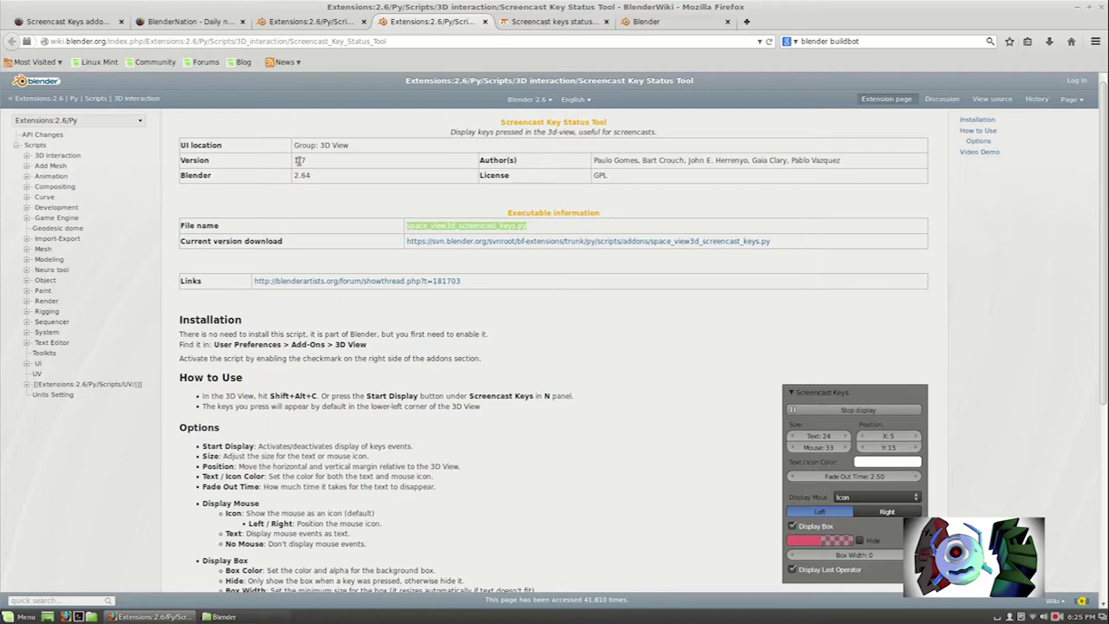
mouse_move(295, 160)
mouse_down()
mouse_move(315, 168)
mouse_move(296, 175)
mouse_up()
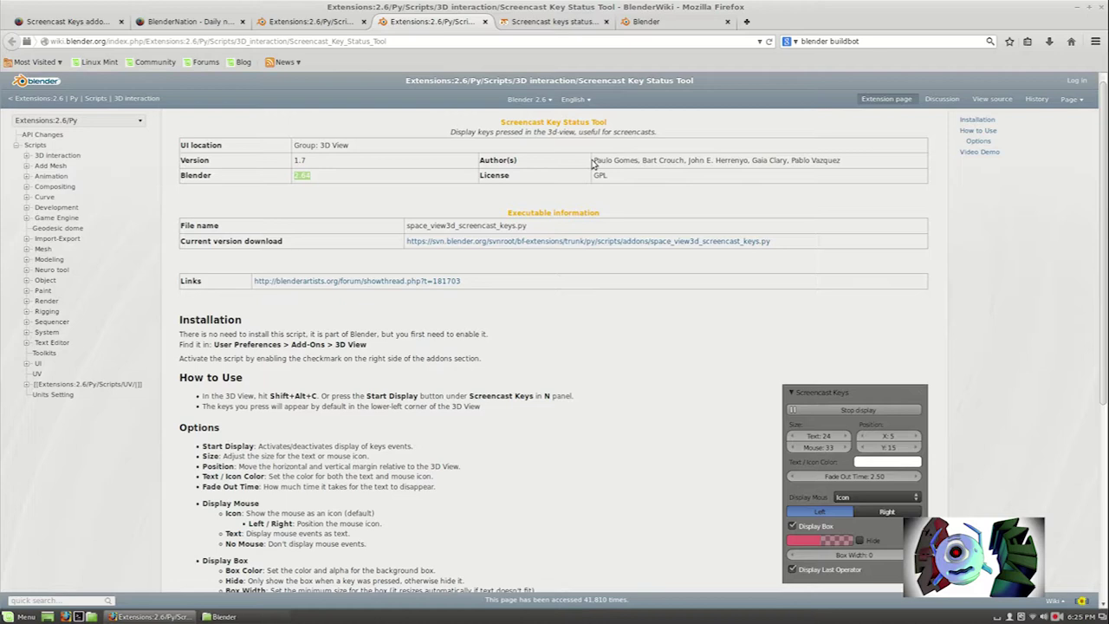
drag(592, 164, 637, 162)
drag(643, 162, 684, 161)
click(750, 161)
drag(751, 161, 839, 160)
click(543, 308)
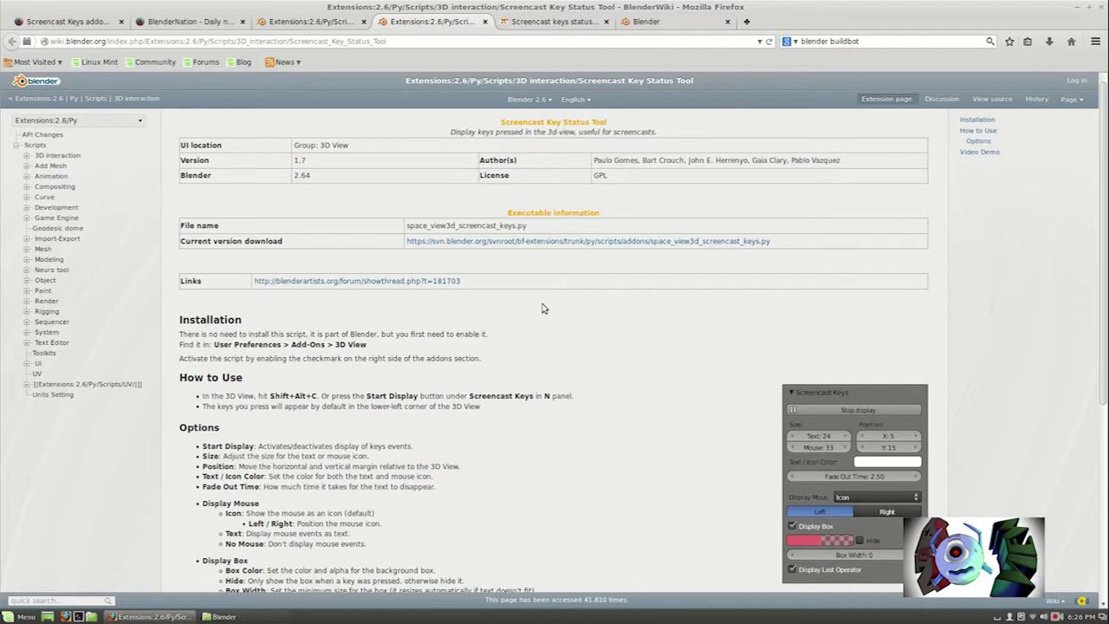
Open the raw space_view3d_screencast_keys.py source and copy the whole script
click(423, 243)
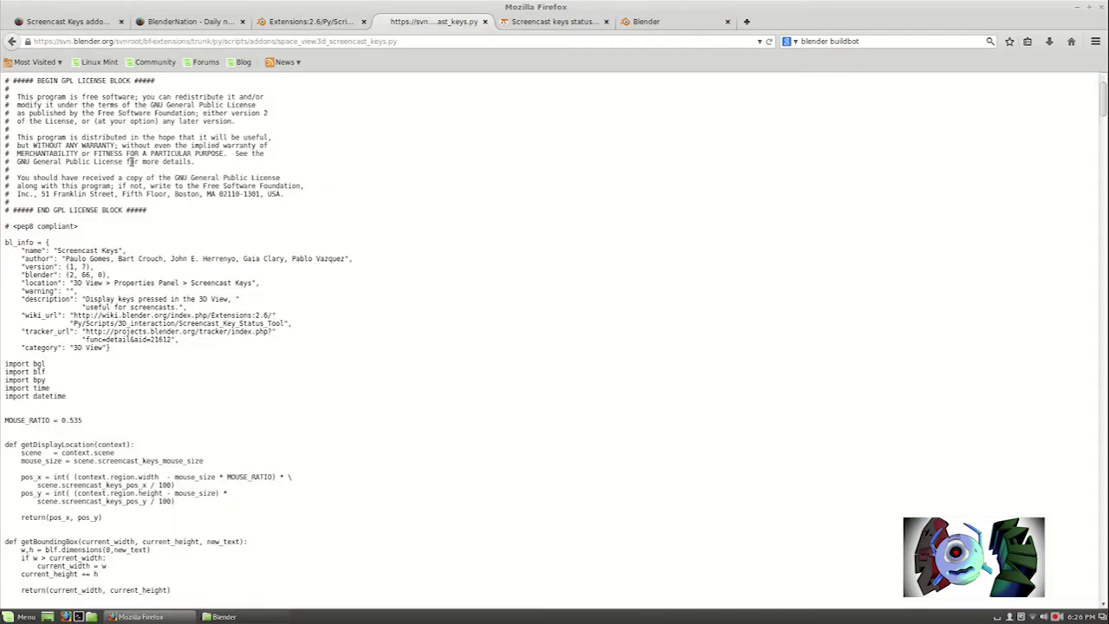
drag(5, 79, 194, 275)
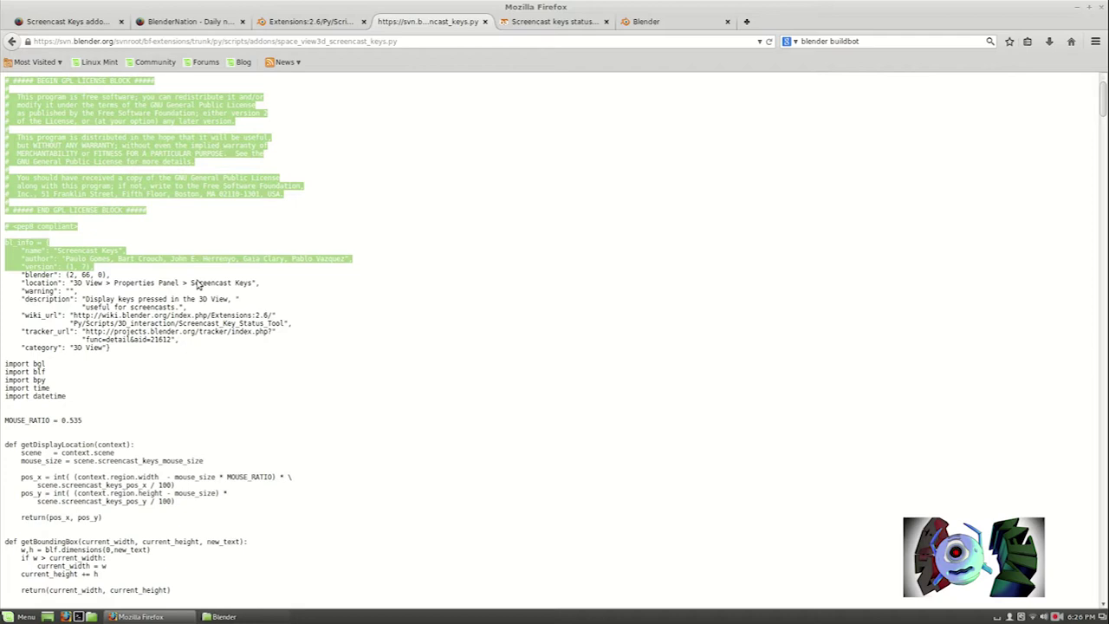
scroll(197, 286, down, 20)
shift+click(246, 432)
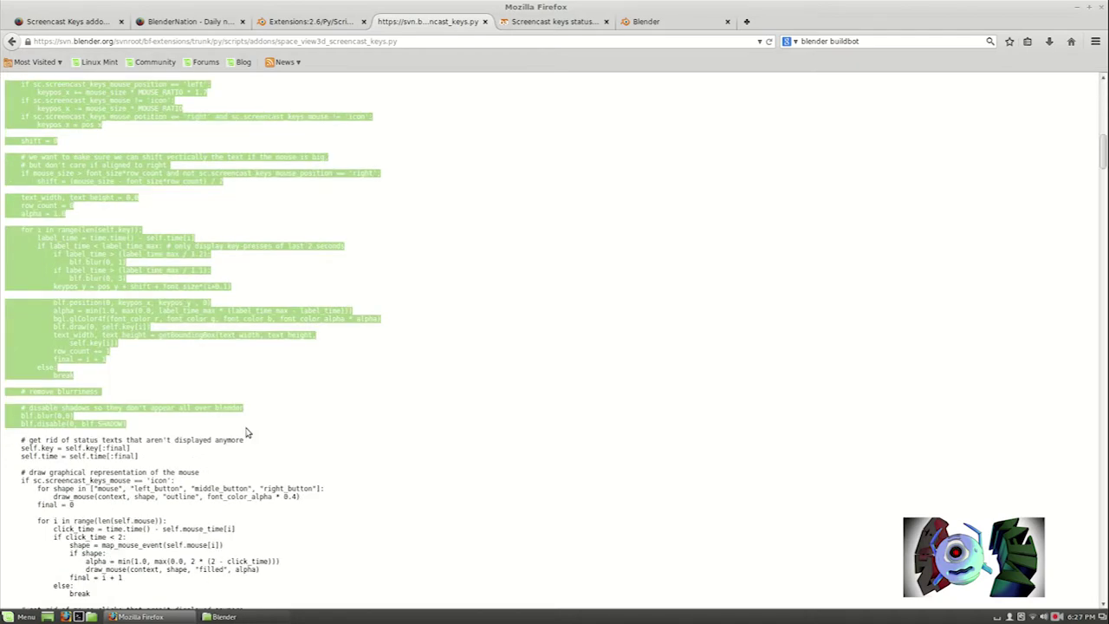
scroll(246, 431, down, 10)
shift+click(243, 424)
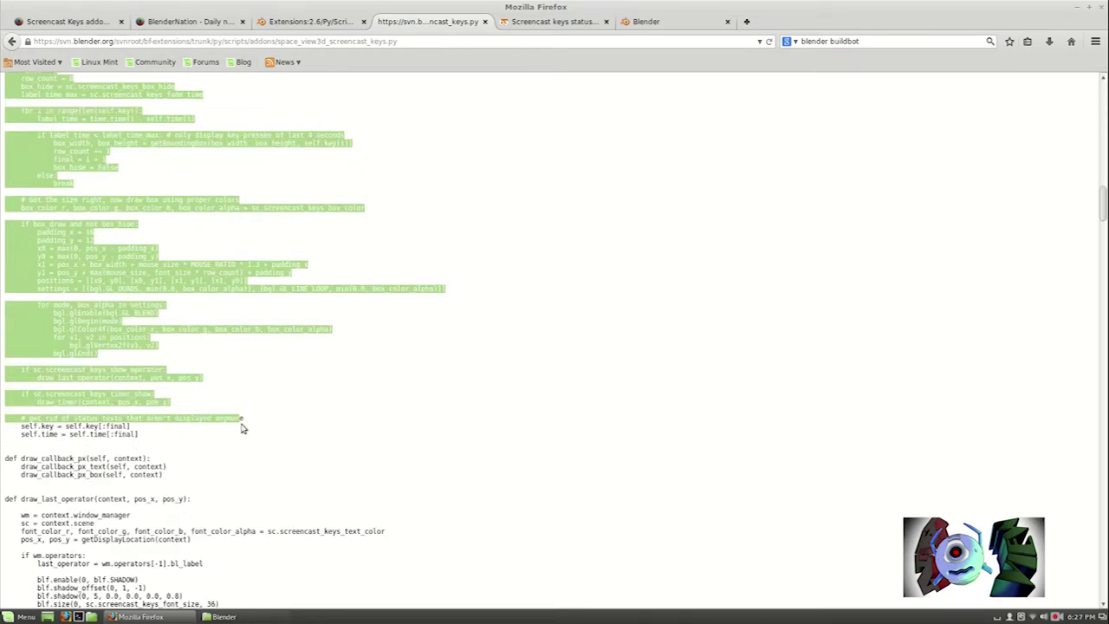
scroll(243, 428, down, 10)
shift+click(239, 424)
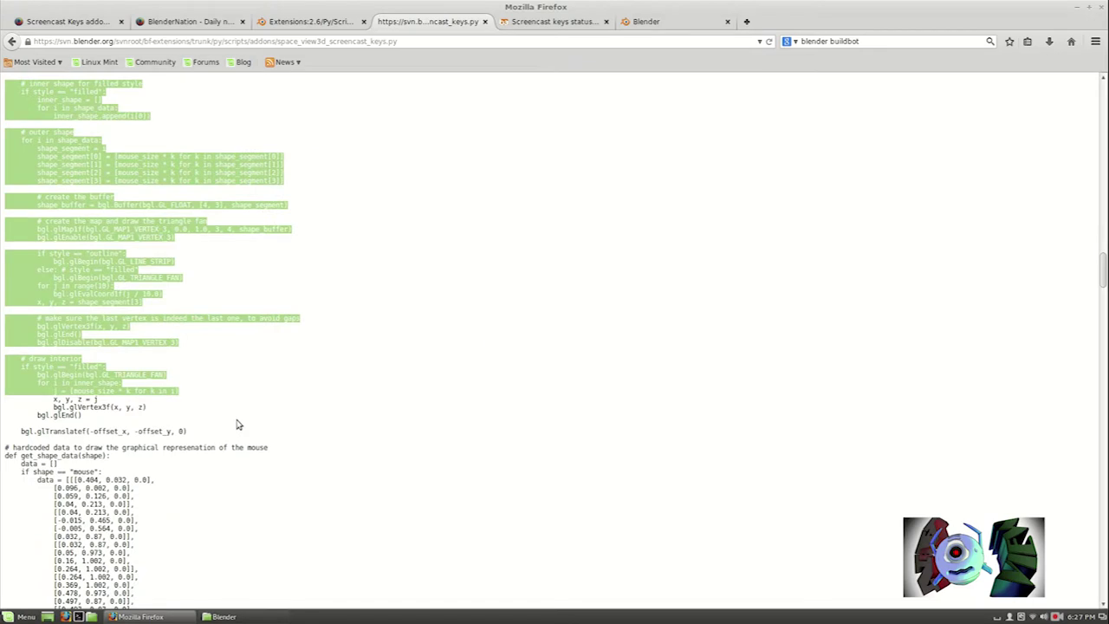
scroll(239, 425, down, 10)
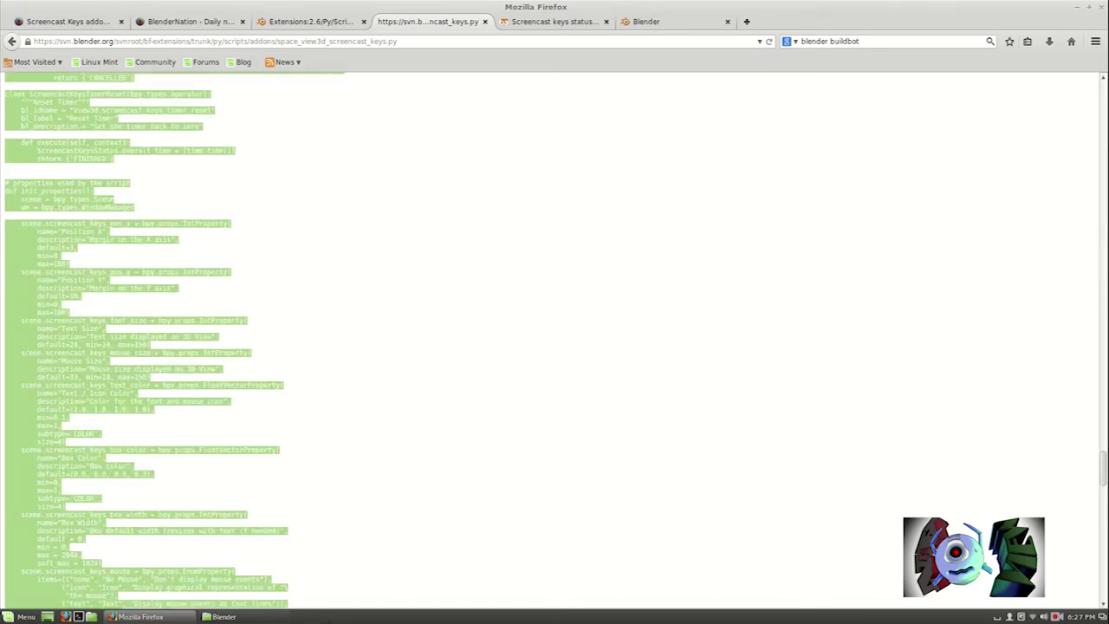
scroll(134, 383, down, 10)
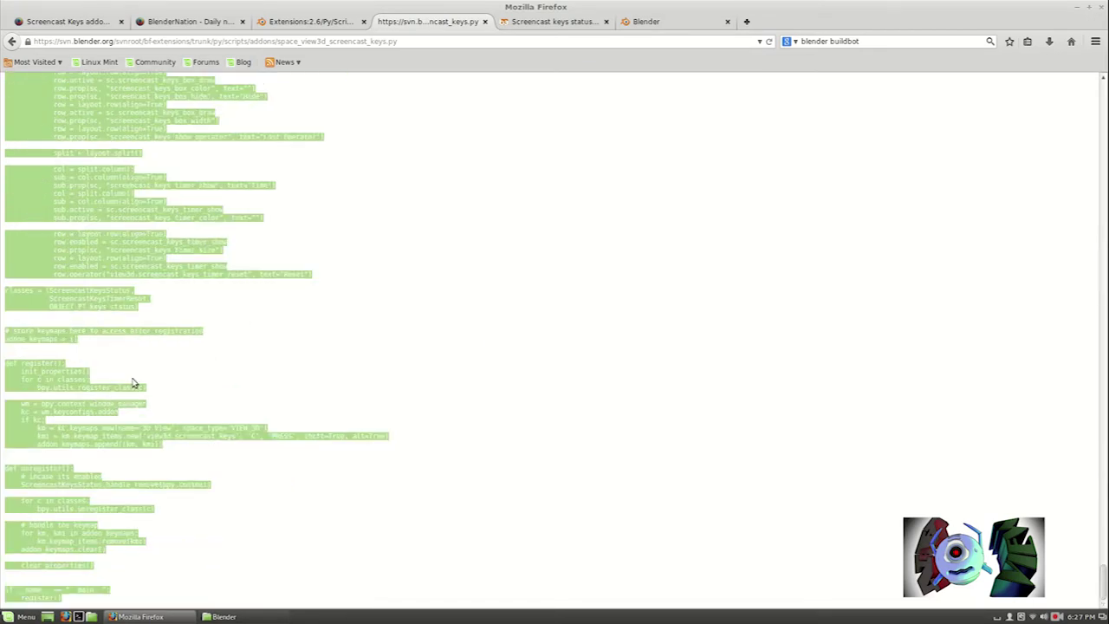
right_click(132, 384)
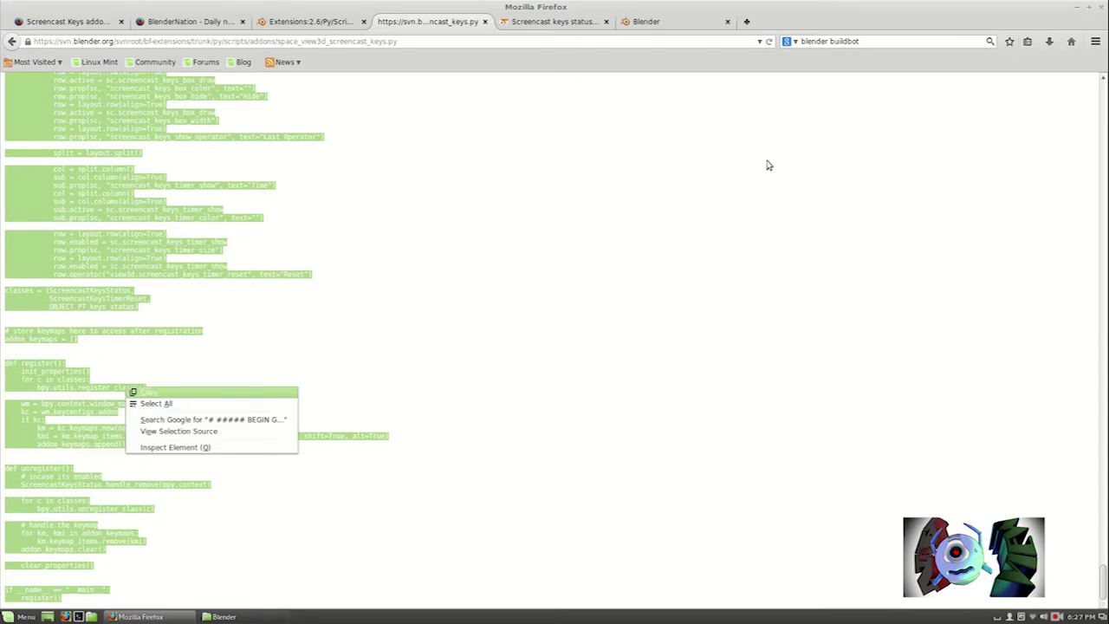
Create an empty document on the desktop named screencast.py
key(alt+F9)
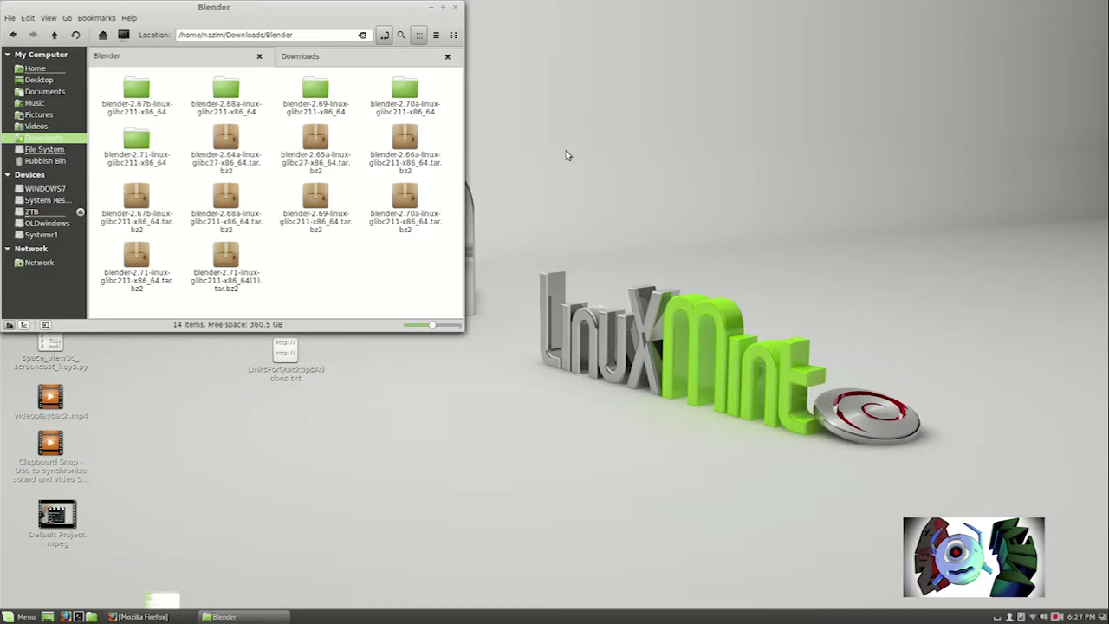
right_click(559, 136)
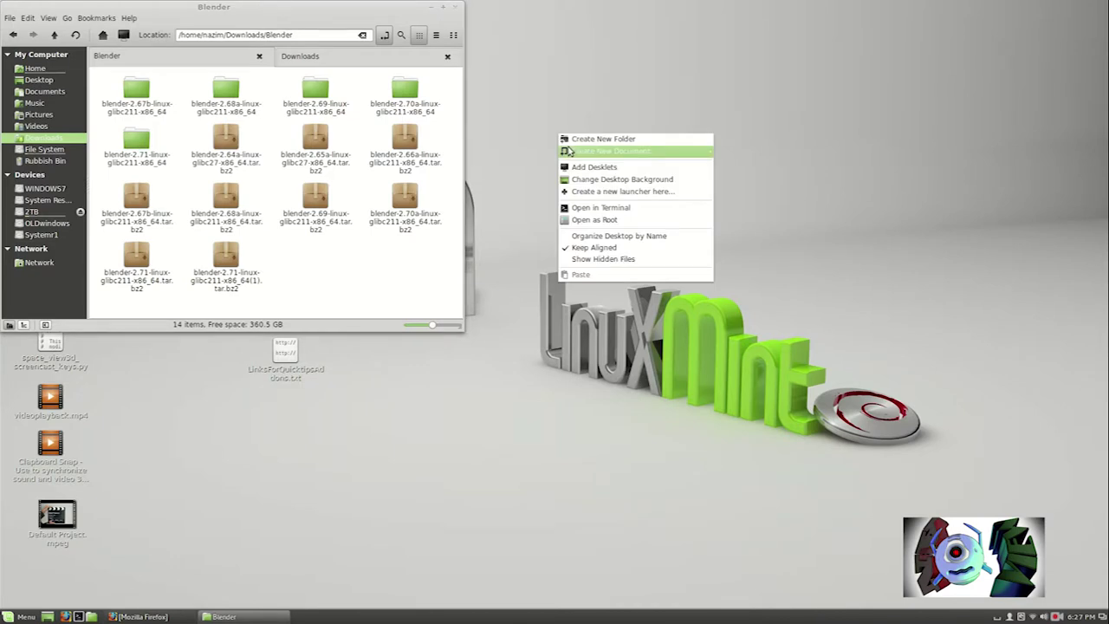
click(750, 152)
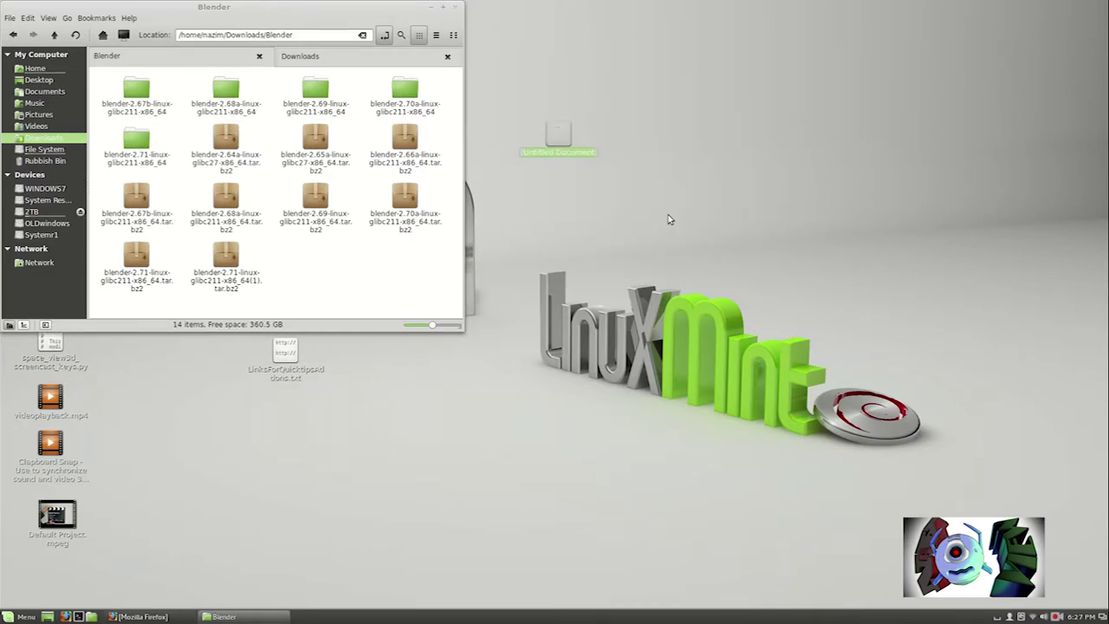
text(screencast.py)
key(Return)
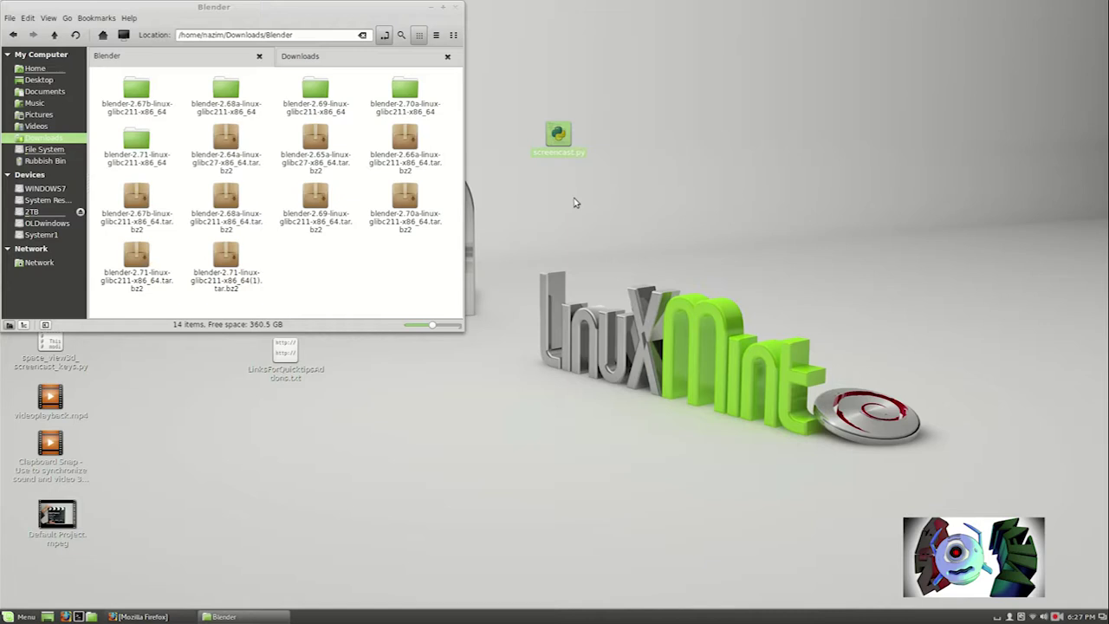
Open screencast.py in gedit and paste the copied Screencast Keys script
double_click(559, 136)
right_click(510, 90)
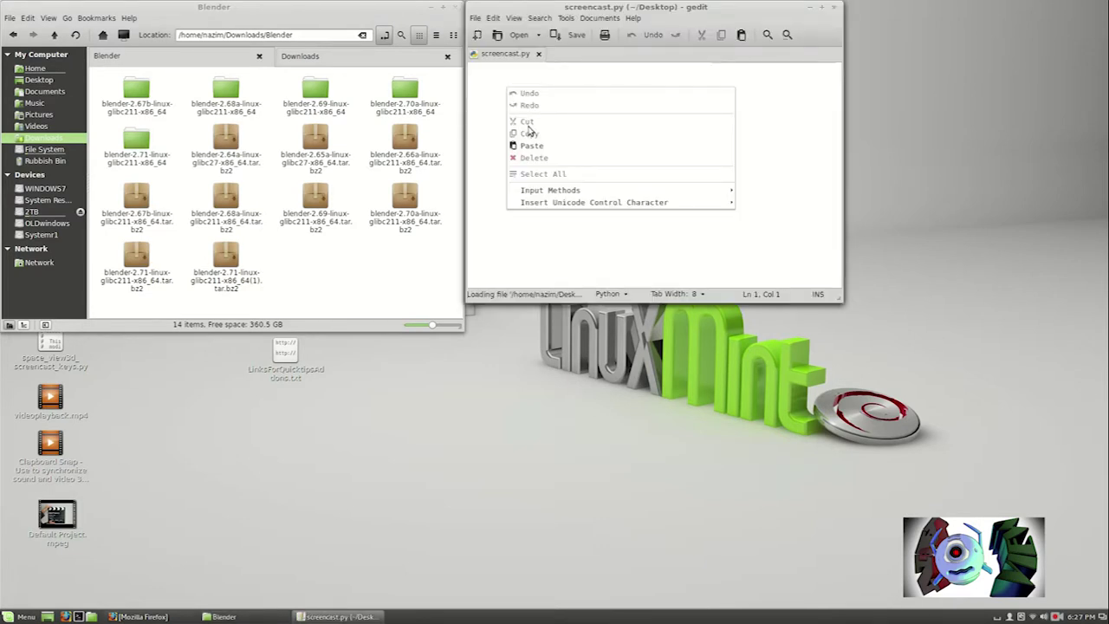
click(542, 146)
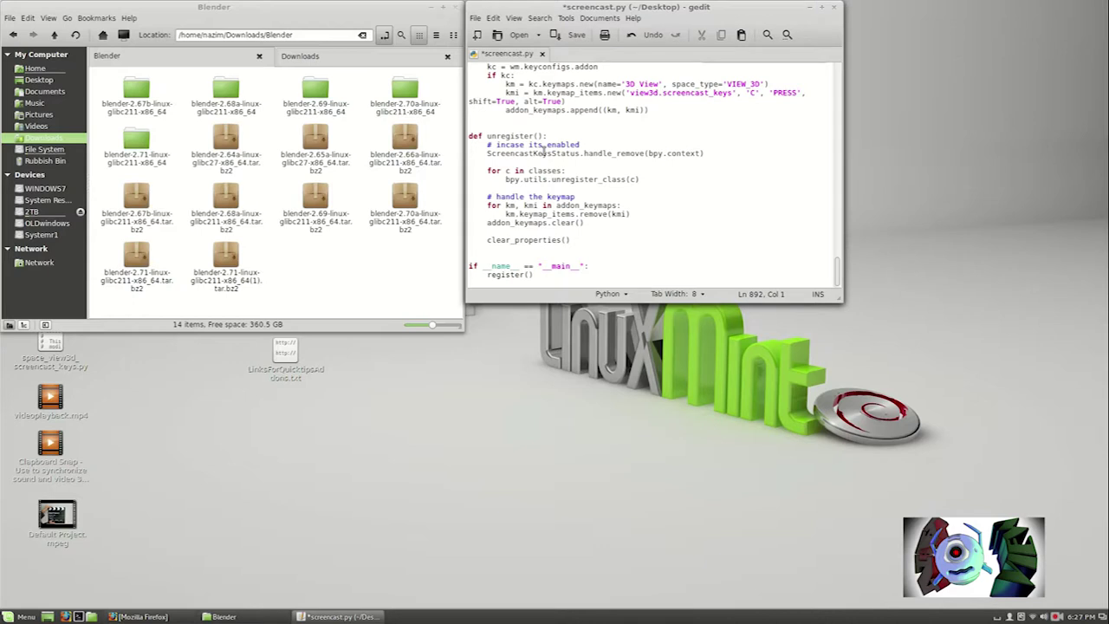
scroll(538, 156, up, 5)
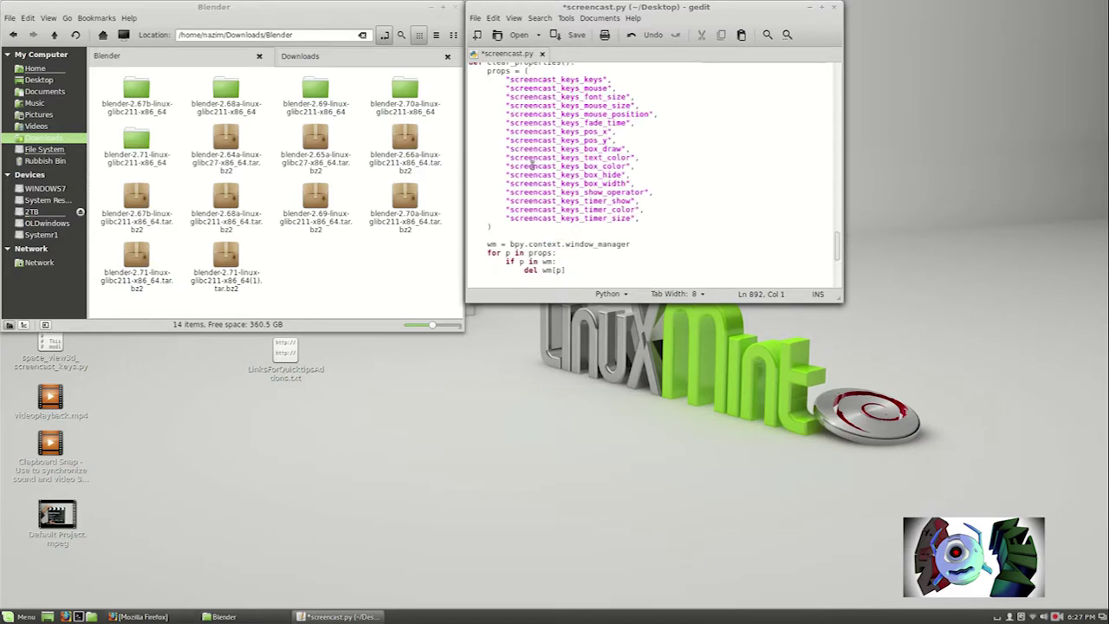
scroll(532, 163, up, 5)
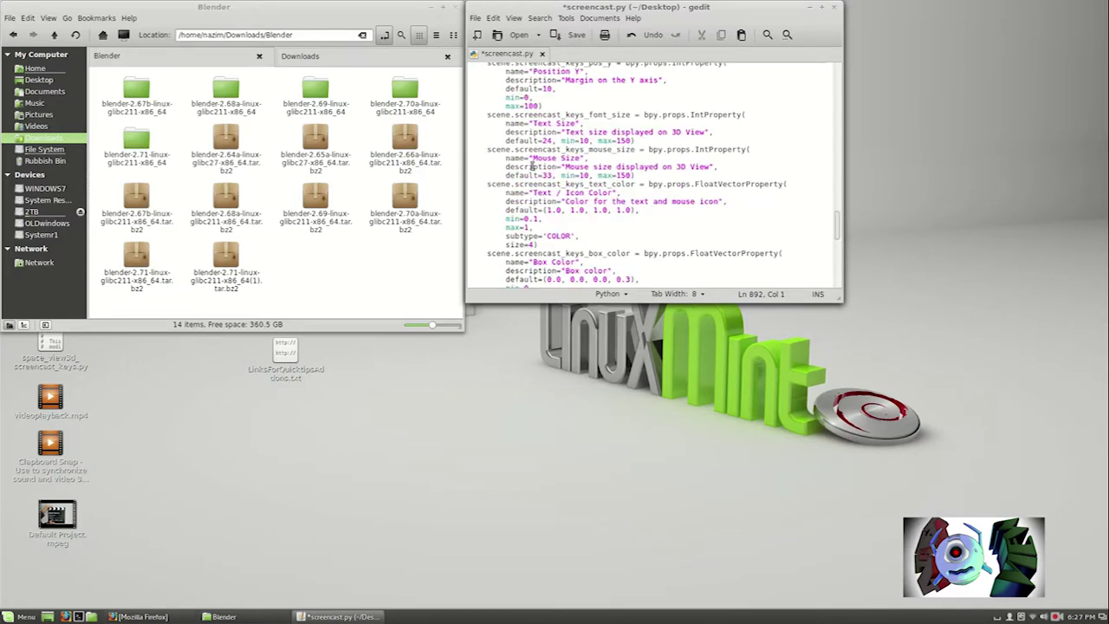
scroll(532, 166, up, 5)
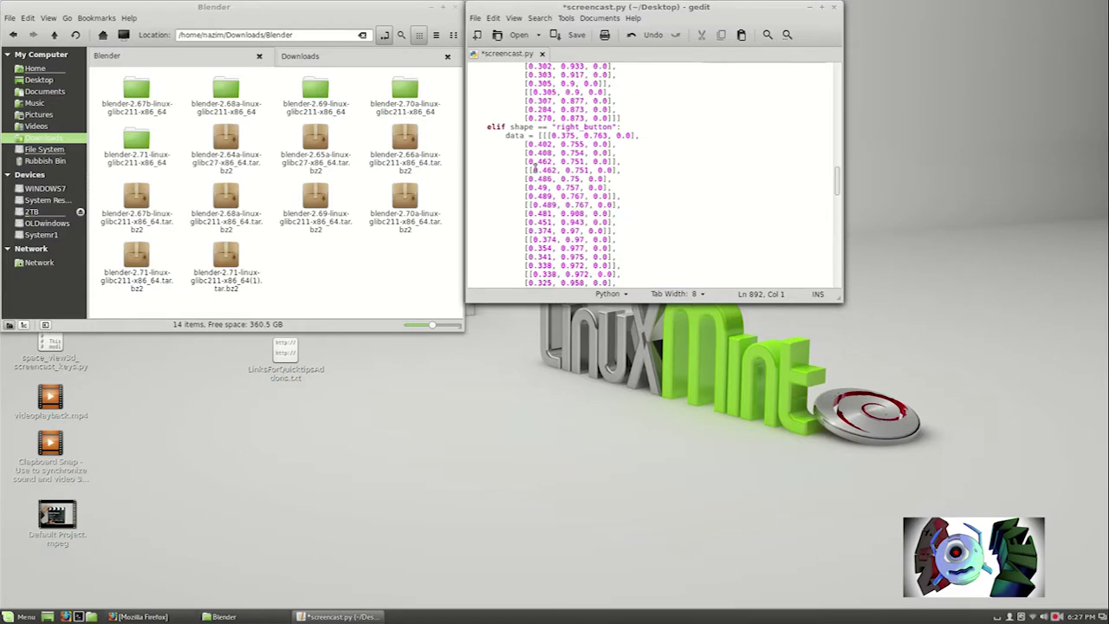
scroll(535, 170, up, 7)
Save screencast.py and close gedit
click(475, 18)
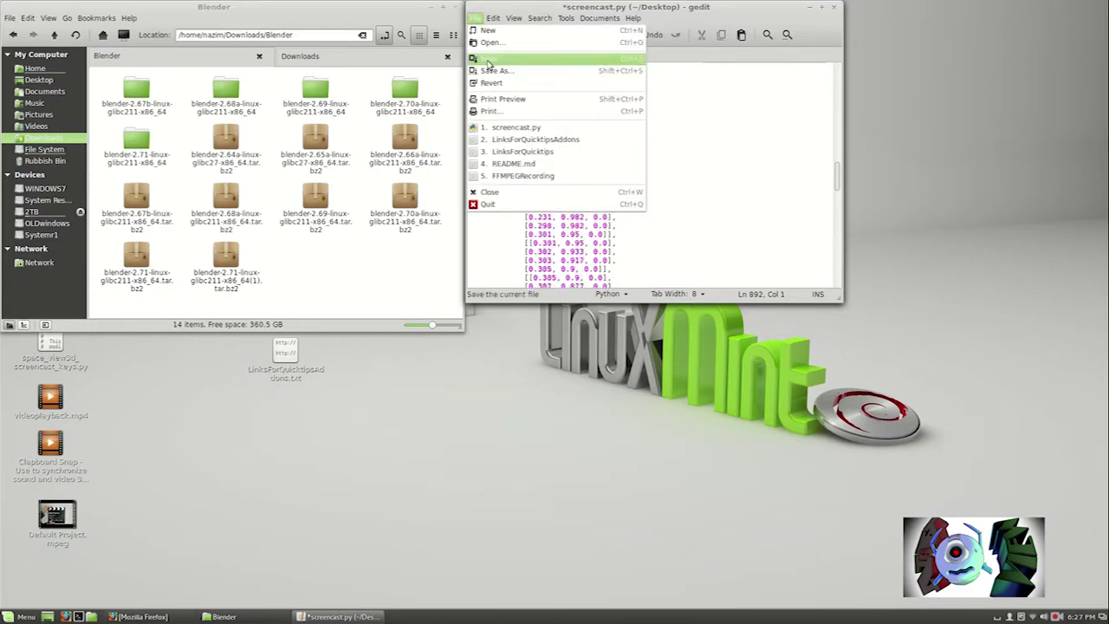
click(488, 59)
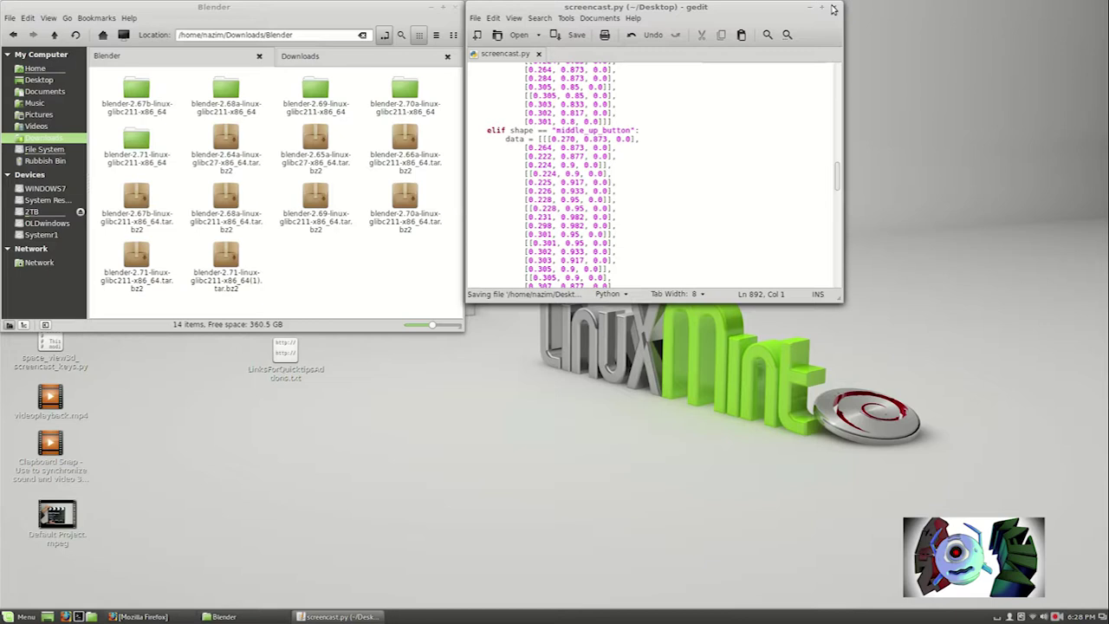
click(833, 8)
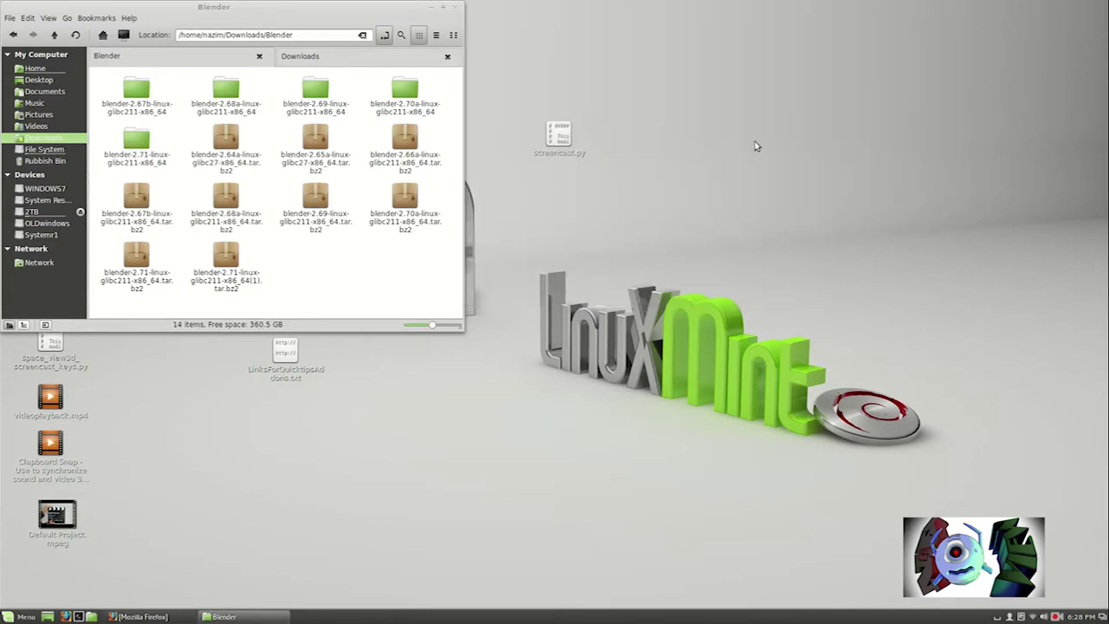
Save space_view3d_screencast_keys.py from the wiki page to the Desktop, replacing the existing copy
key(alt+Tab)
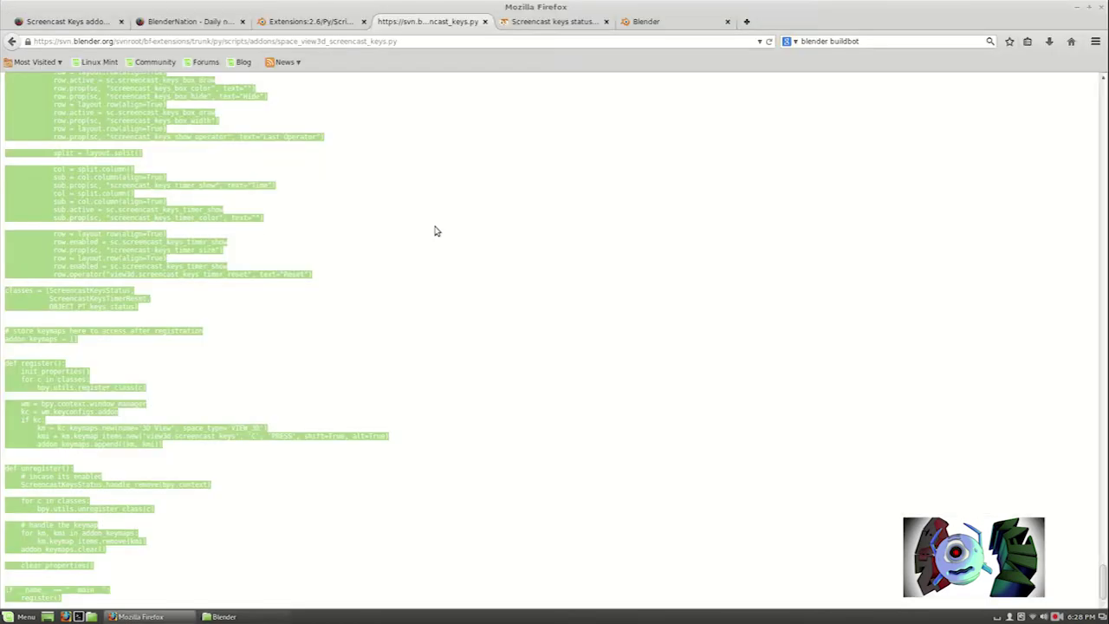
key(alt+Left)
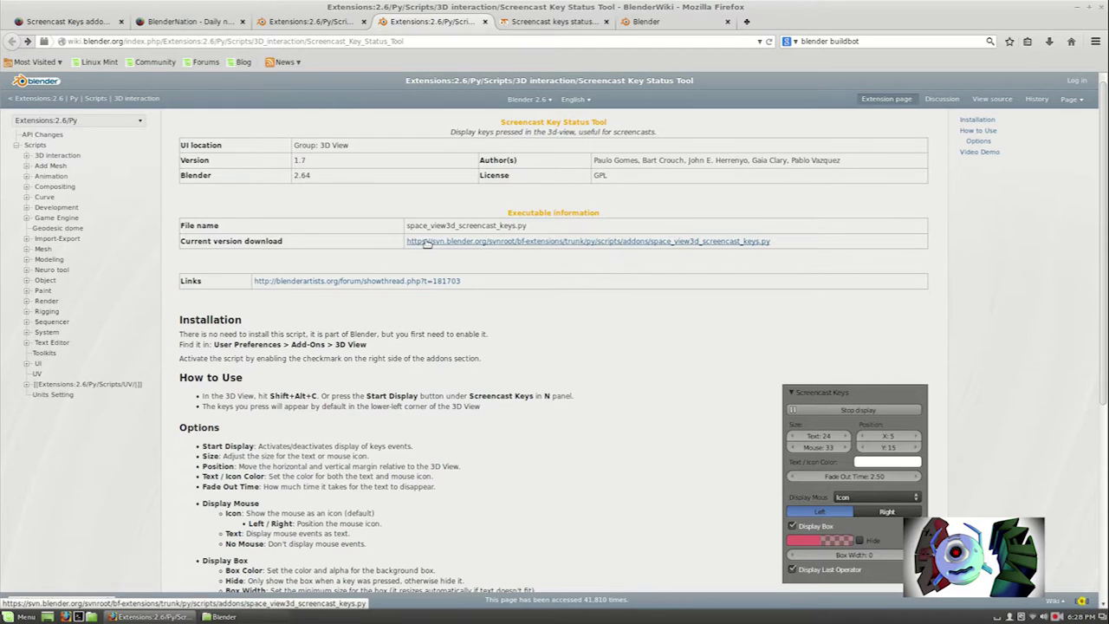
right_click(557, 247)
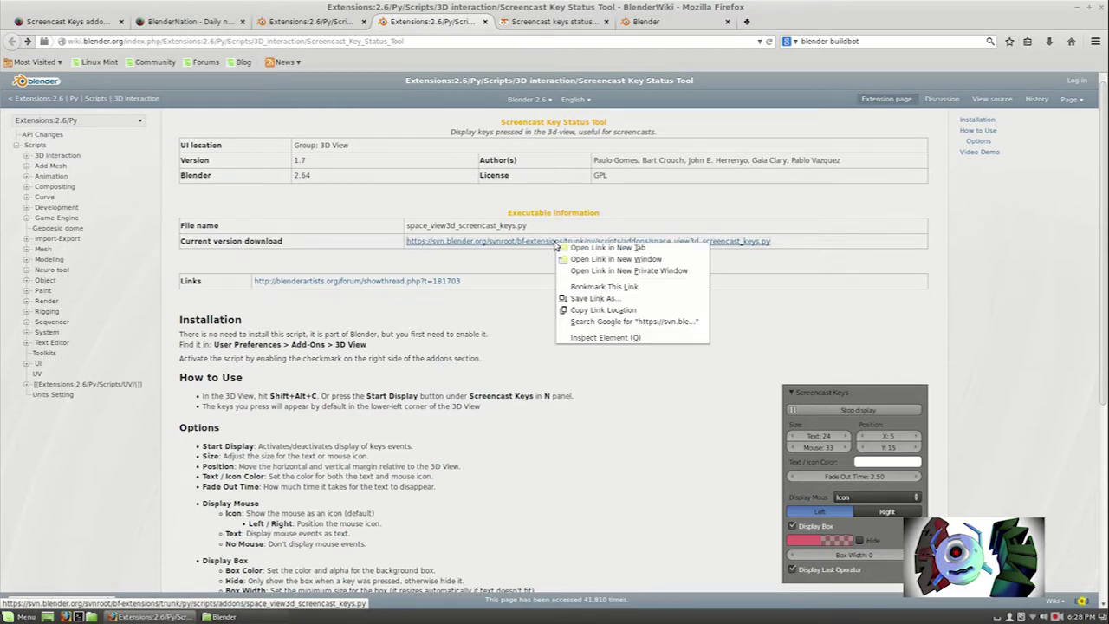
click(589, 299)
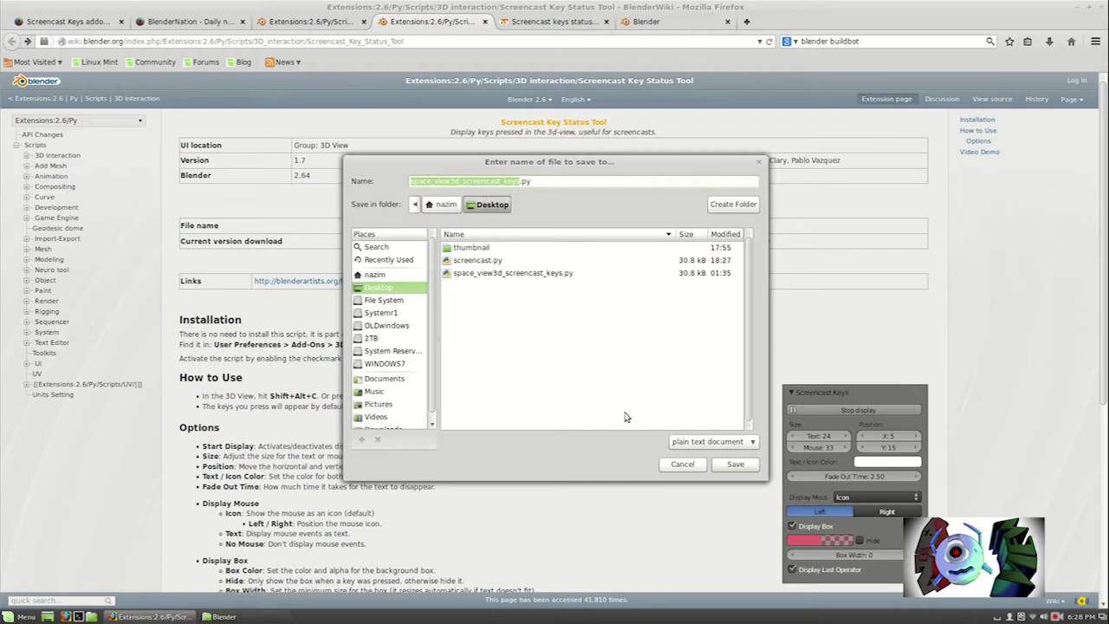
key(Return)
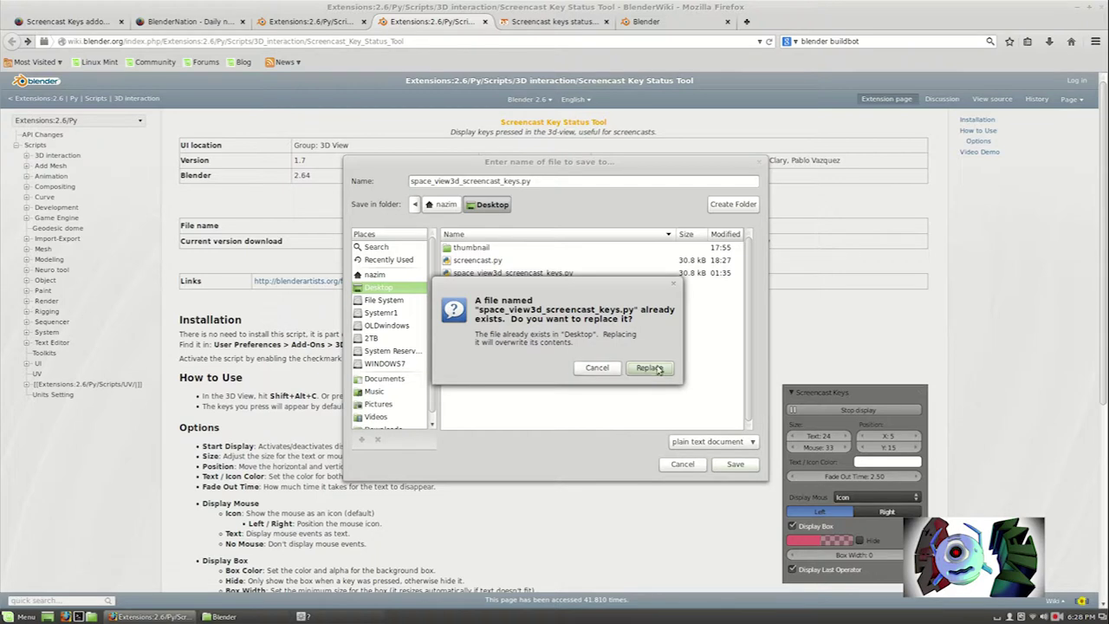
click(656, 368)
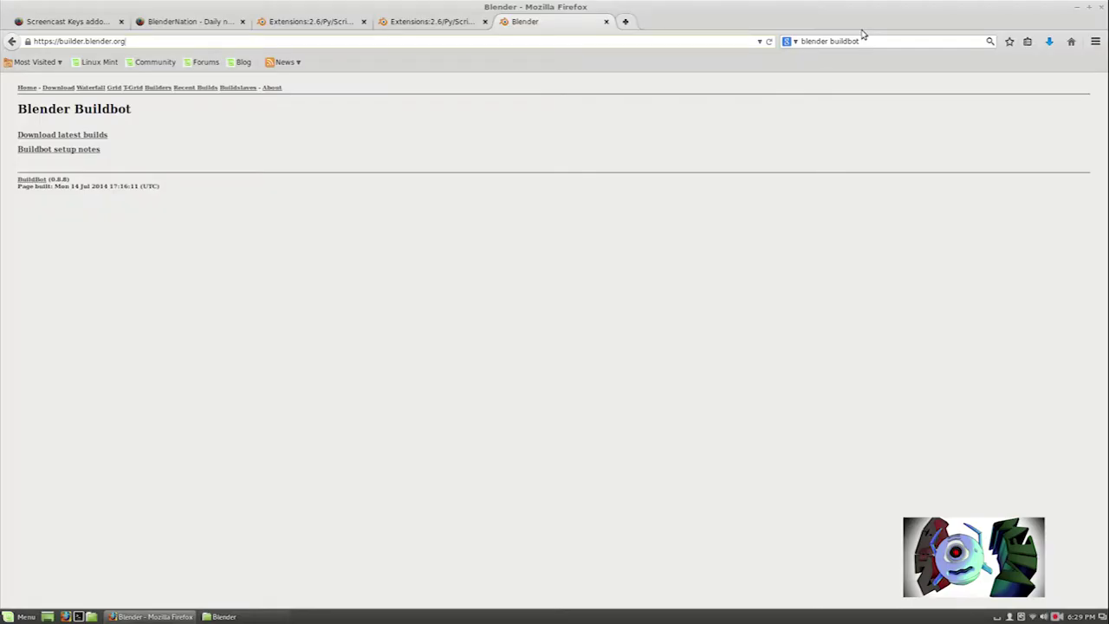
Switch to Workspace 3 and close the LibreOffice Writer links document
key(ctrl+alt+Up)
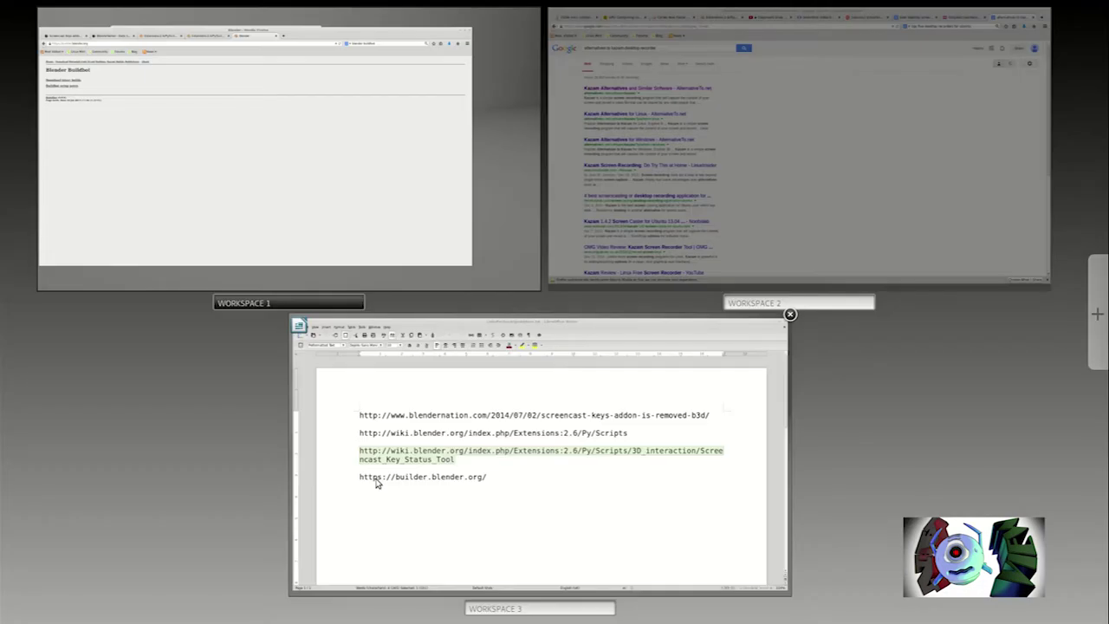
click(377, 485)
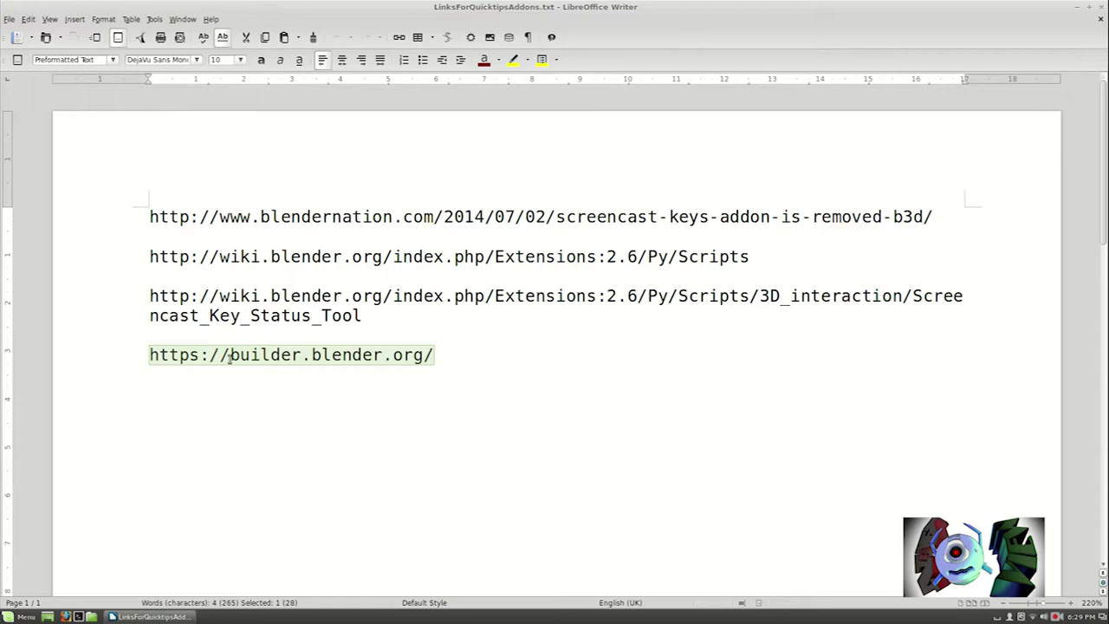
key(End)
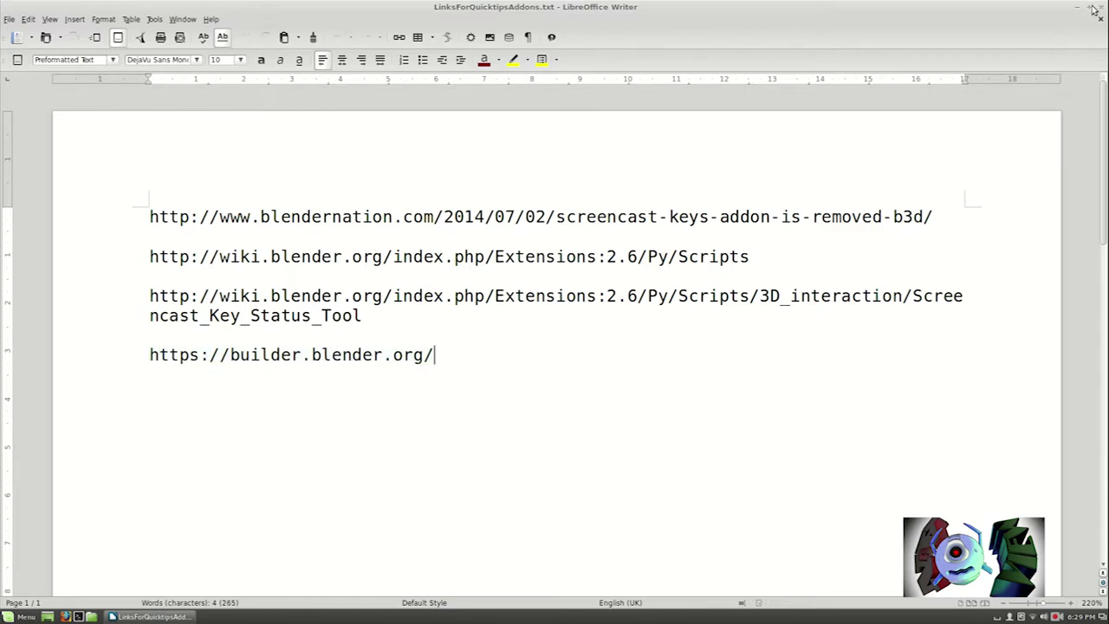
click(1095, 9)
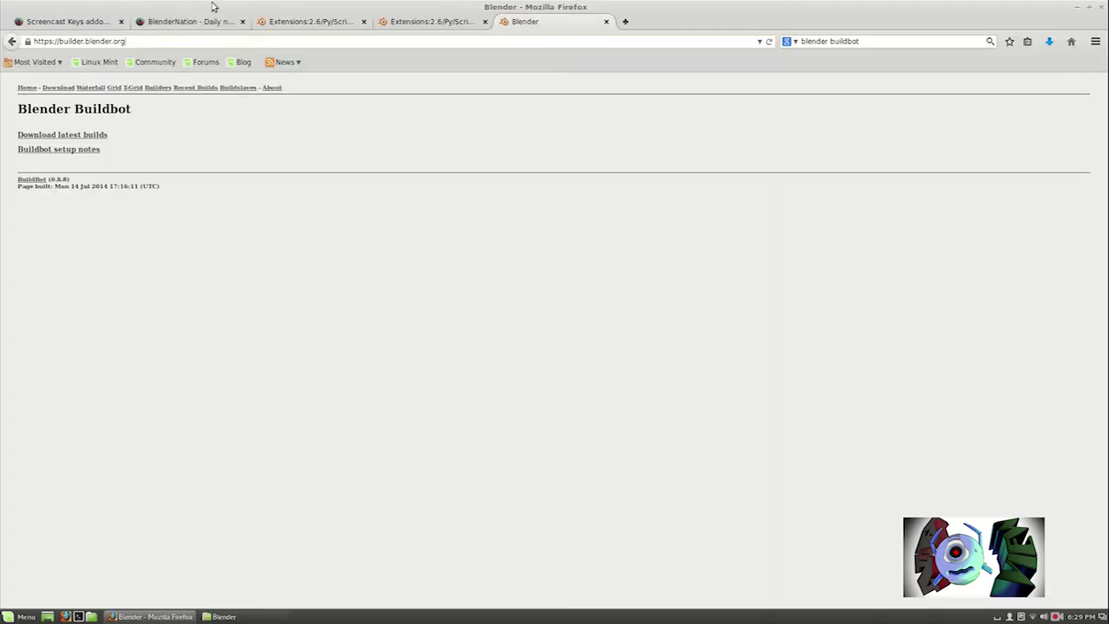
Open the Download Latest Builds list and switch over to the downloaded Blender 2.71 build
click(95, 136)
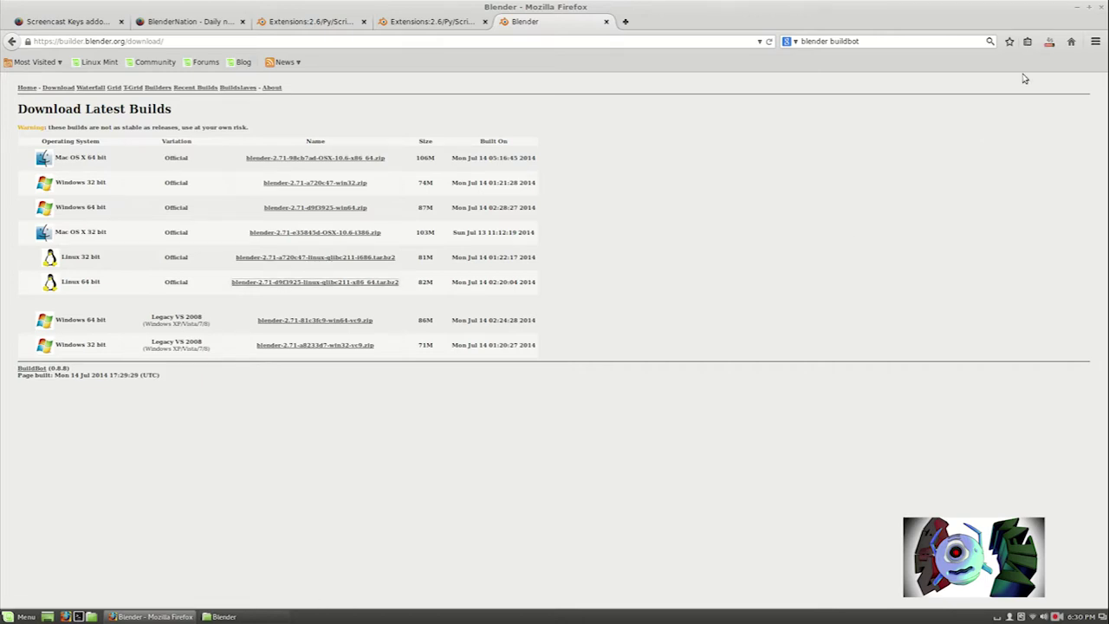
key(alt+Tab)
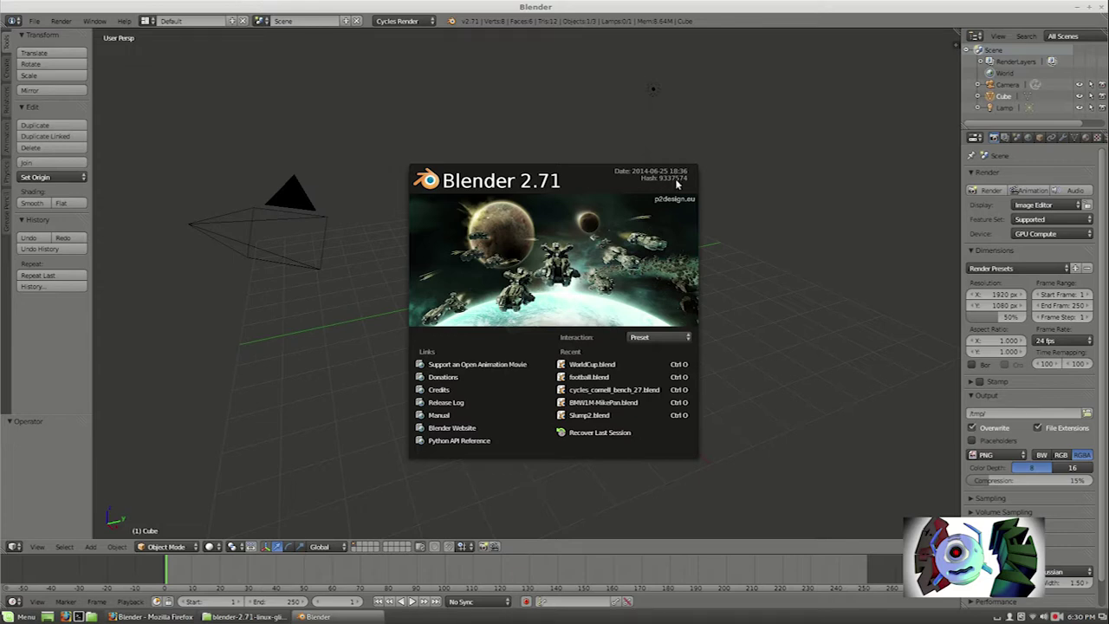
Search the add-ons for 'screencast', enable 3D View: Screencast Keys, and close User Preferences
click(34, 22)
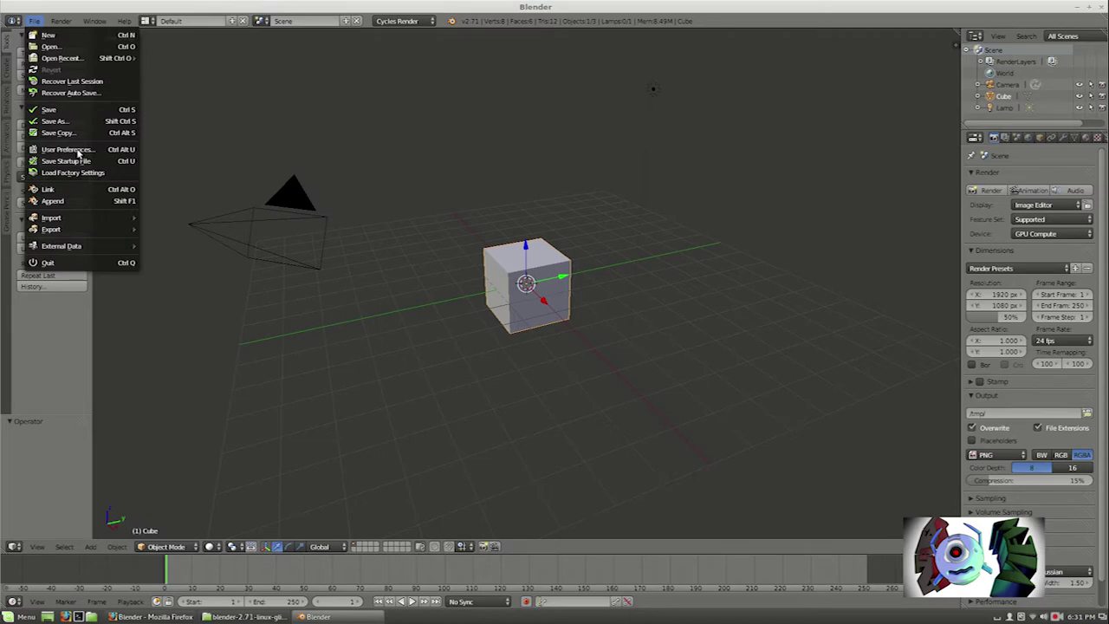
click(78, 150)
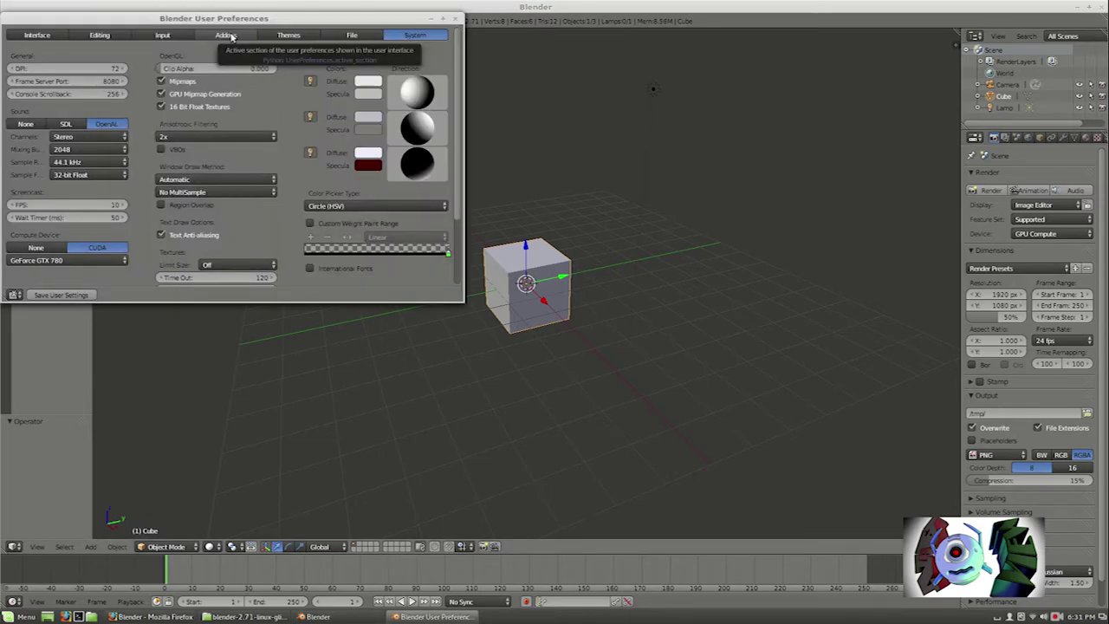
click(227, 36)
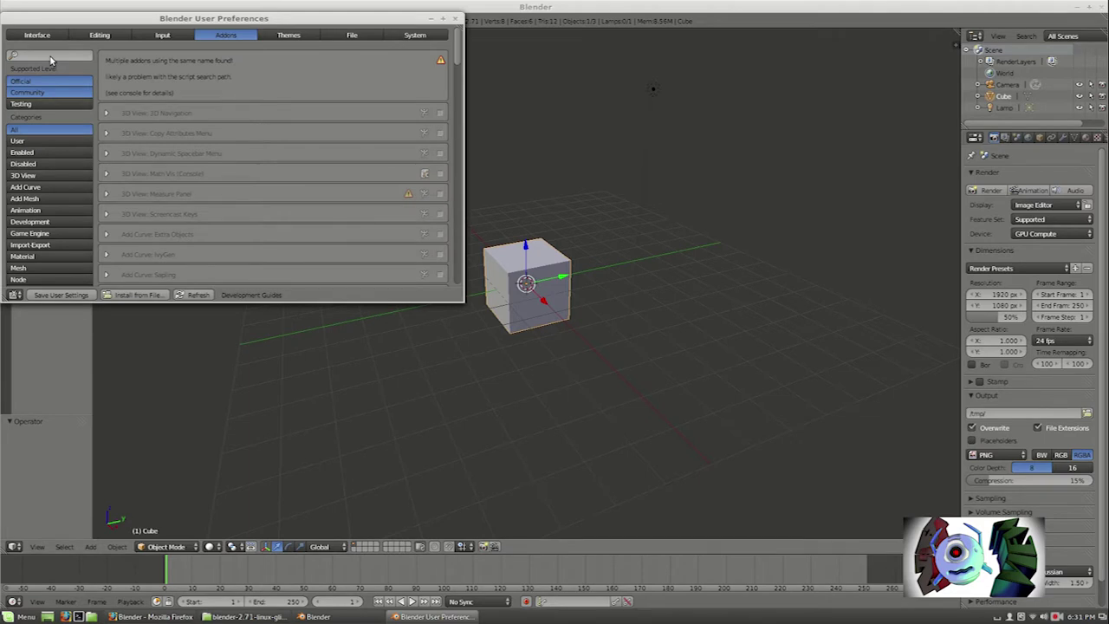
click(49, 56)
text(screen)
key(Return)
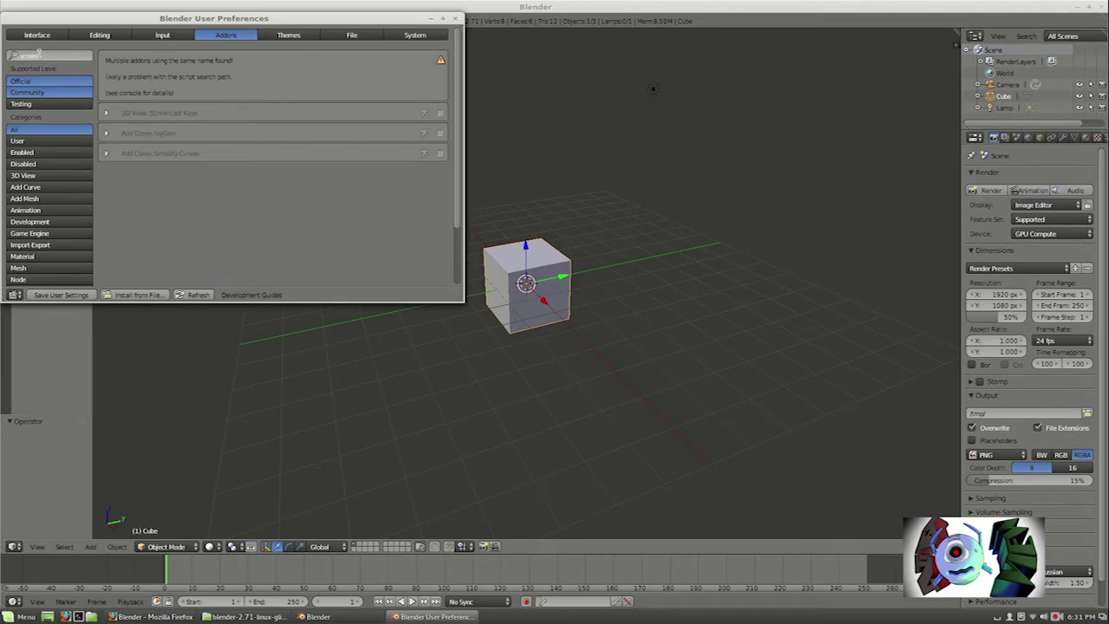
text(cast)
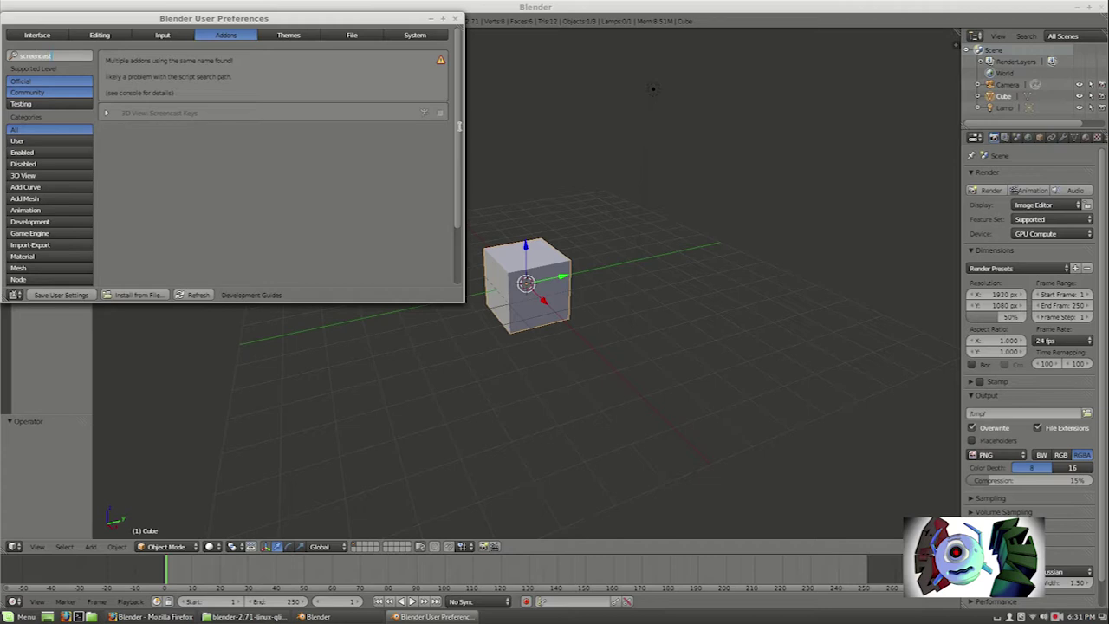
key(Return)
click(440, 114)
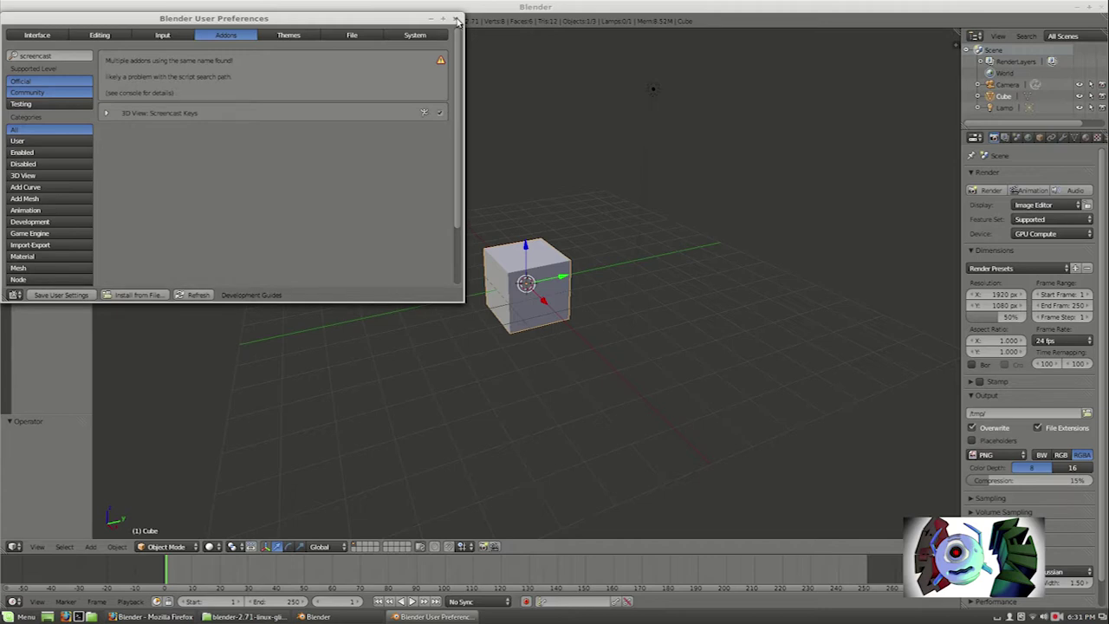
click(457, 19)
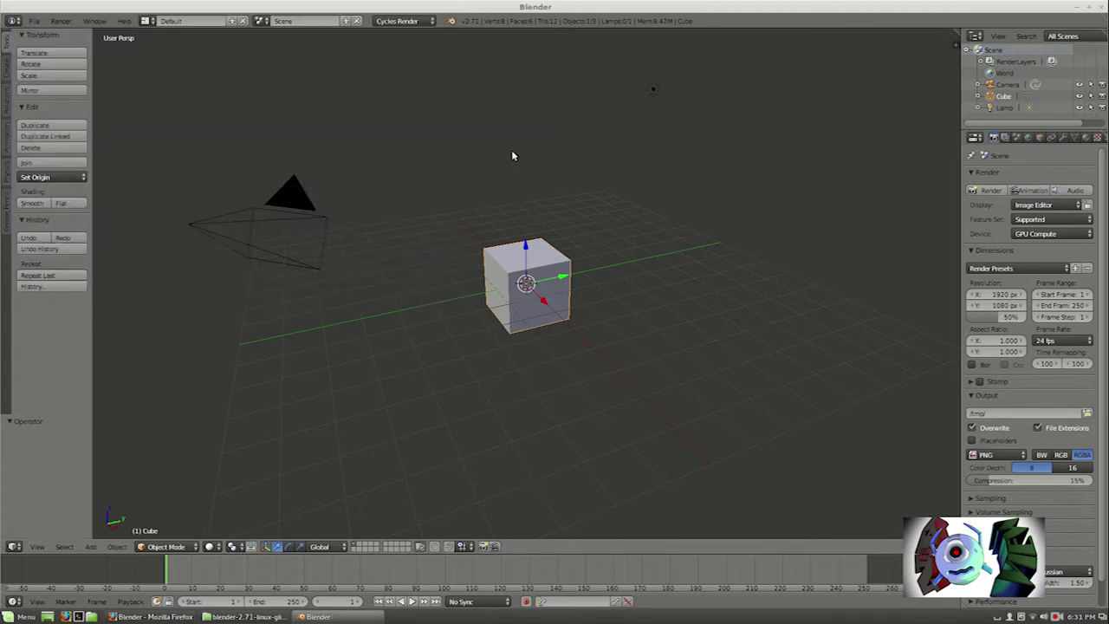
Start the Screencast Keys display from the N side panel and zoom in on the cube
key(n)
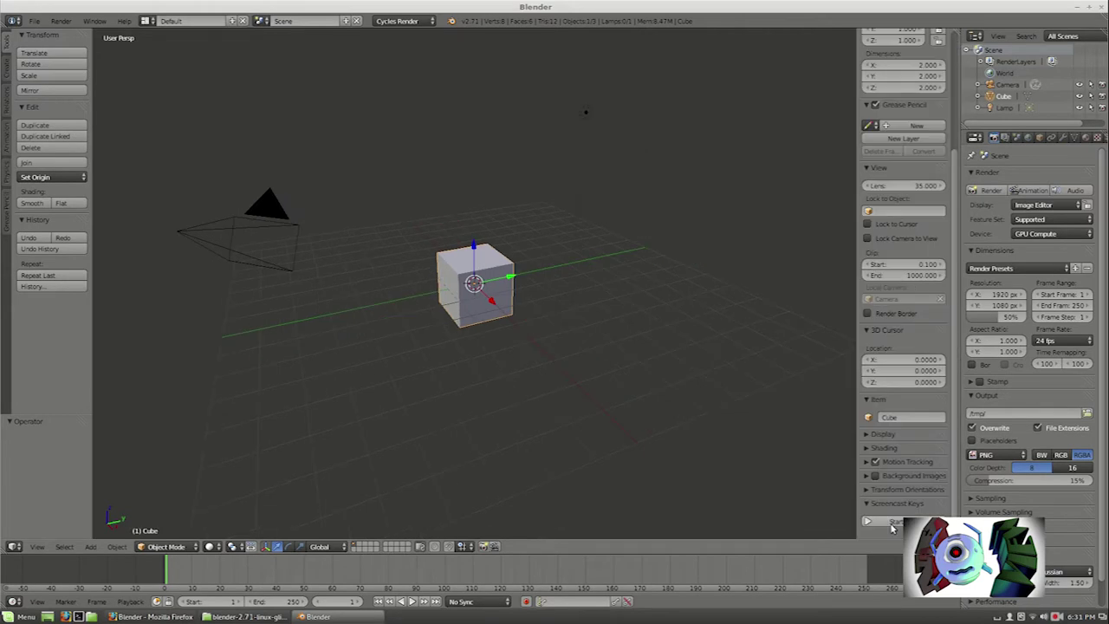
click(894, 523)
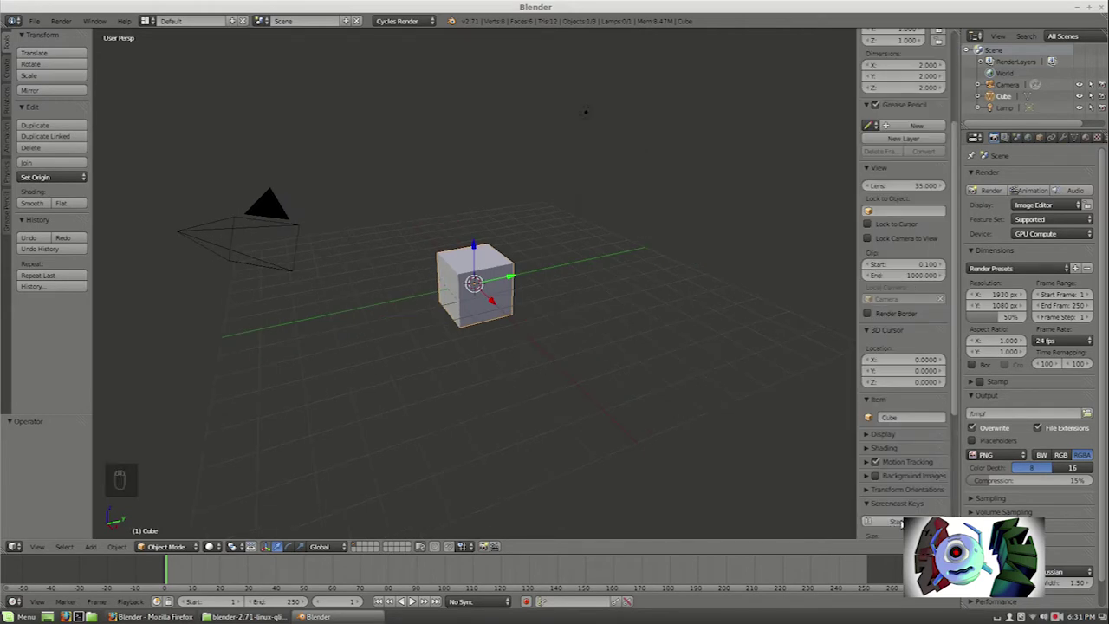
scroll(607, 434, up, 8)
middle_drag(607, 434, 201, 426)
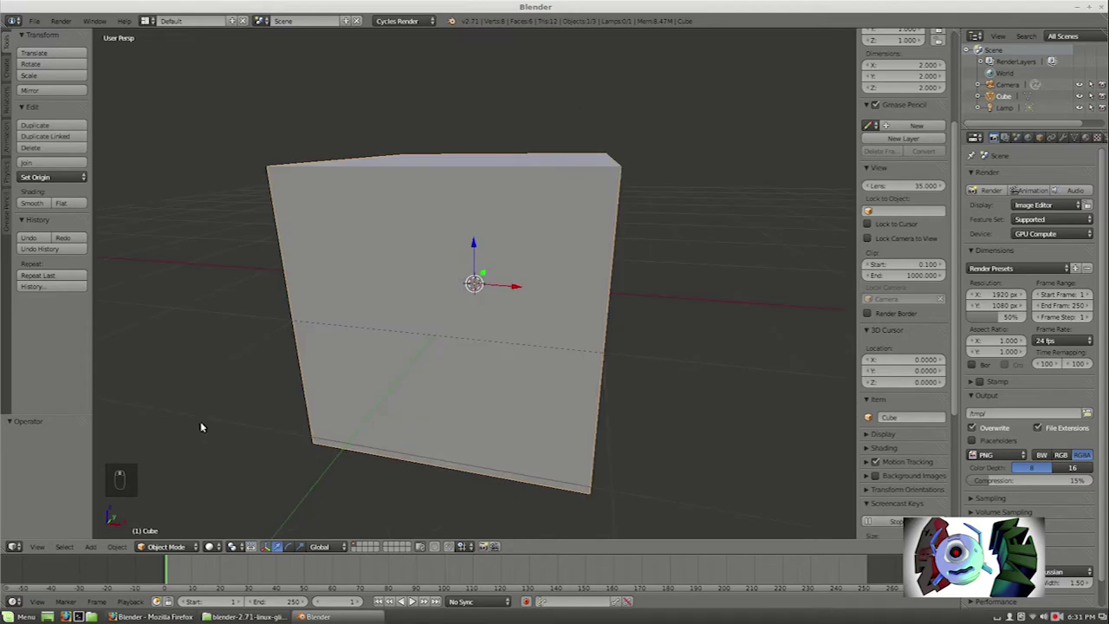
Test the key display by moving, scaling and rotating the cube, then scaling it up
key(g)
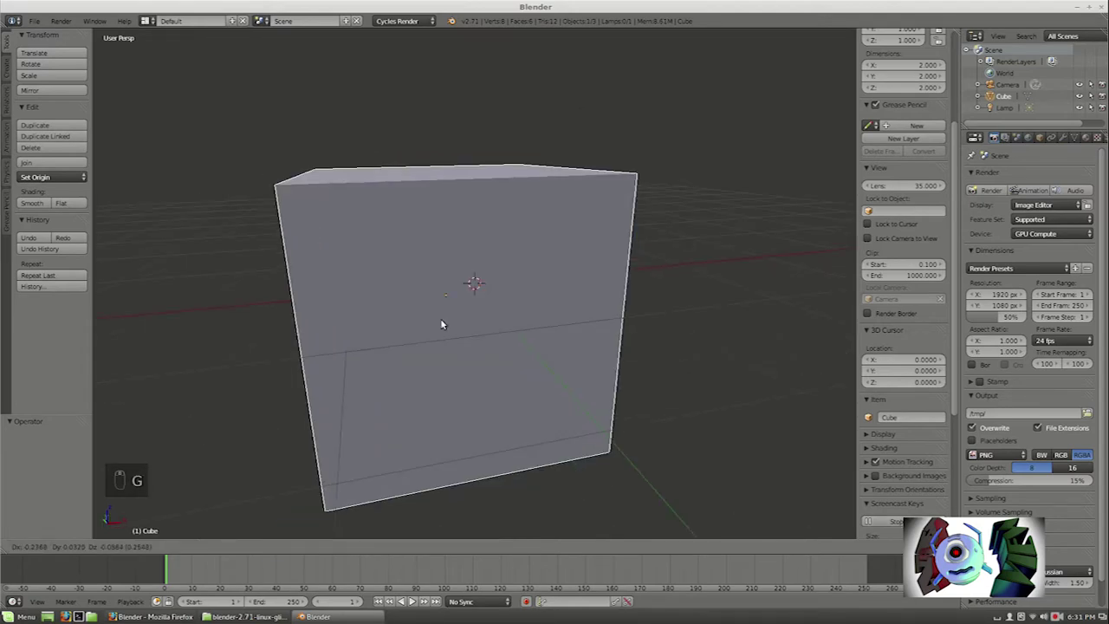
key(s)
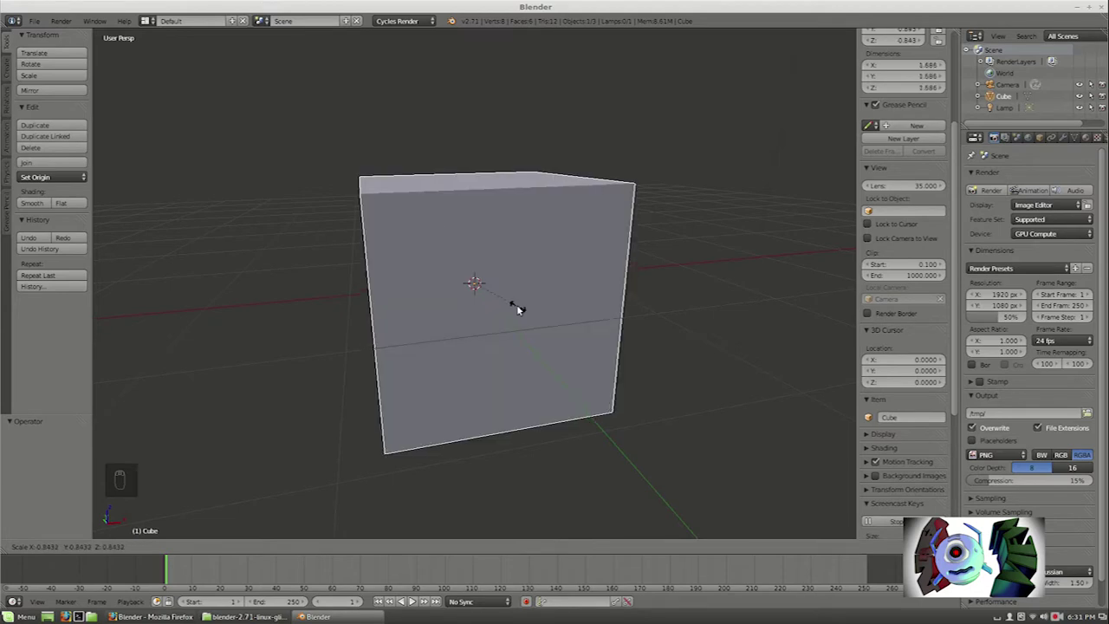
key(r)
key(r)
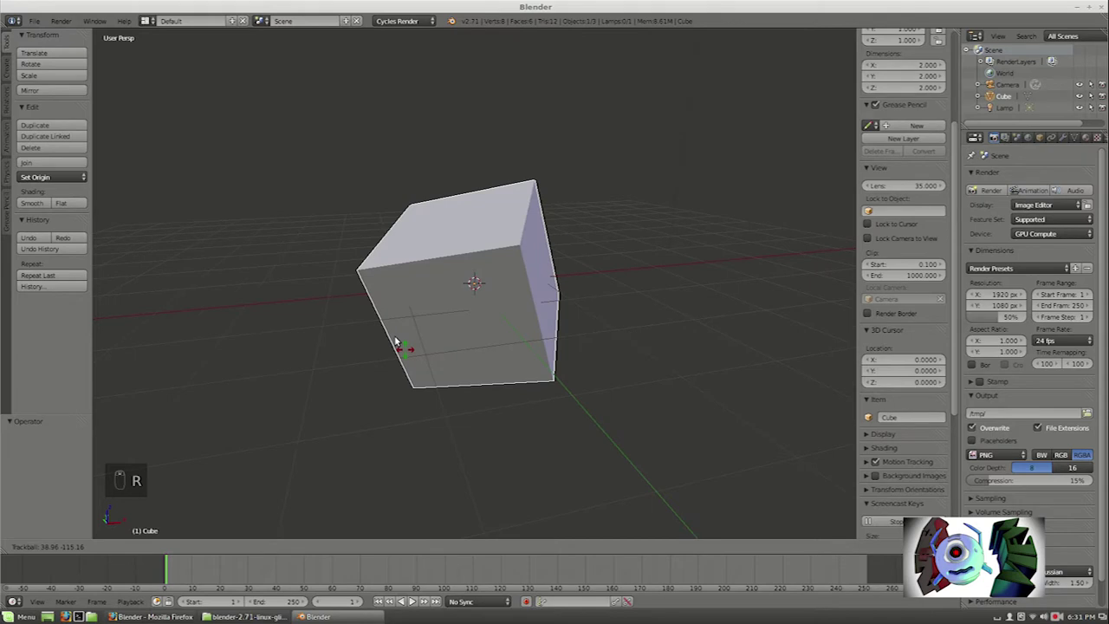
right_click(385, 325)
scroll(922, 488, down, 5)
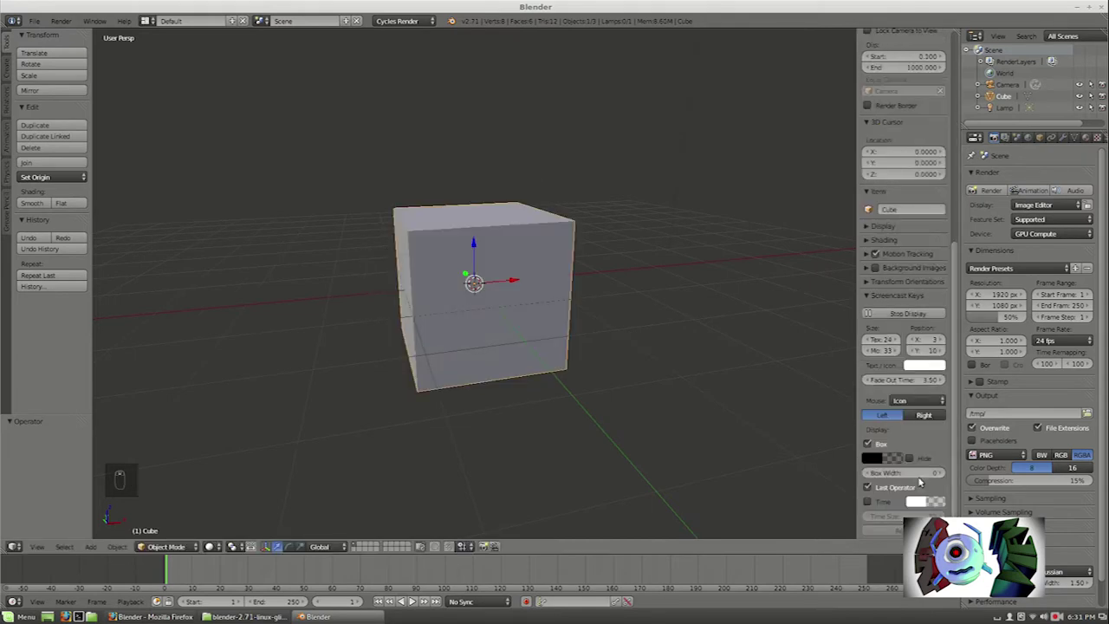
key(s)
click(612, 365)
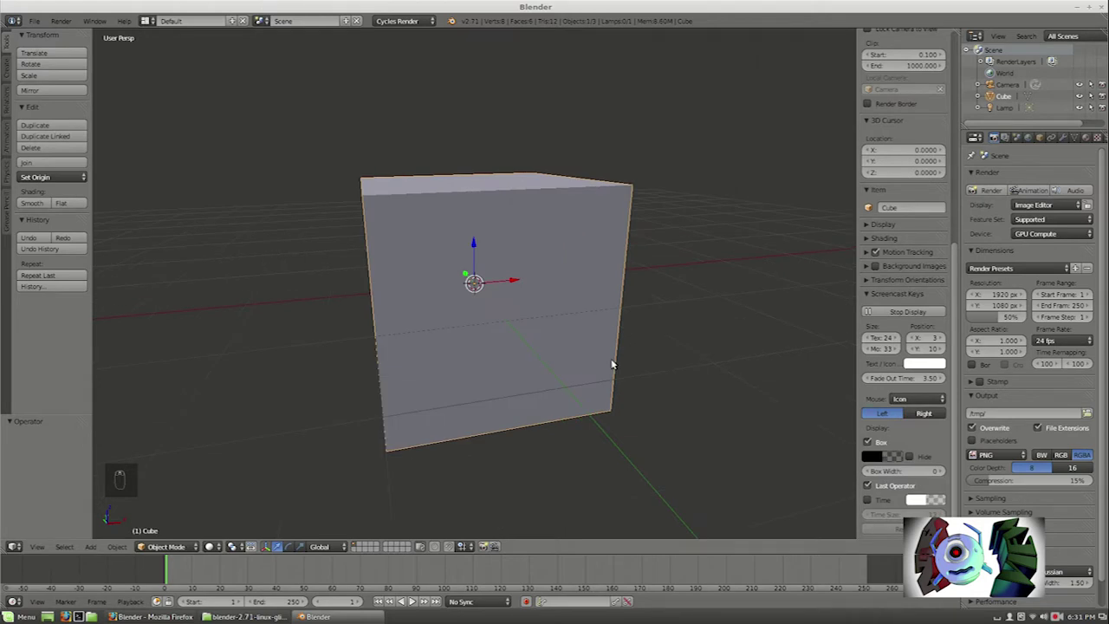
Orbit the view around the cube, then close Blender
middle_drag(612, 365, 977, 15)
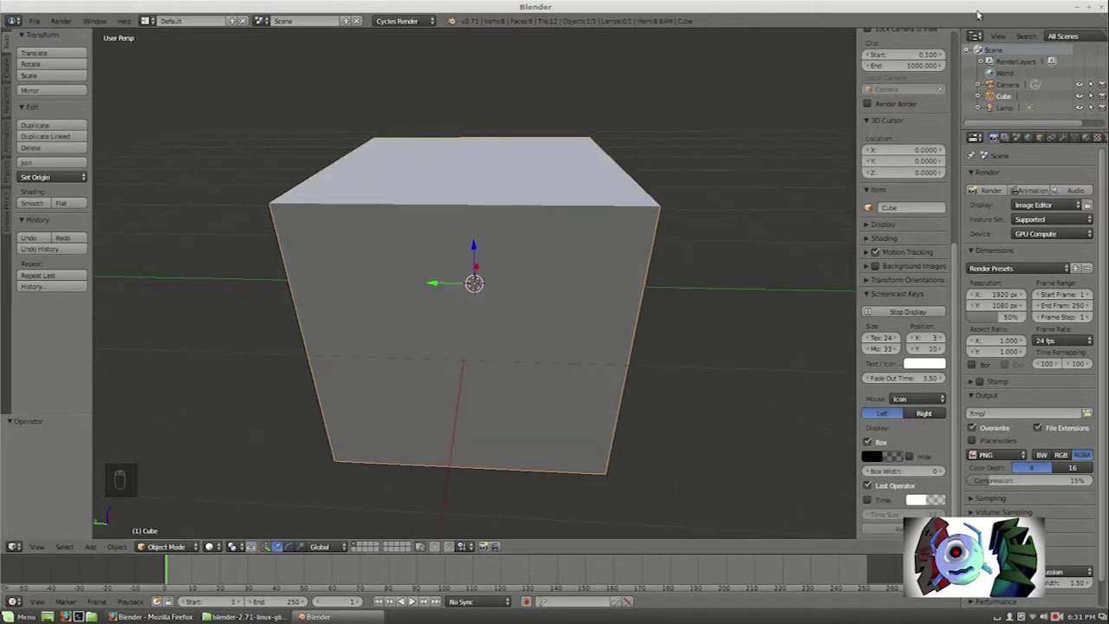
click(1101, 10)
click(257, 54)
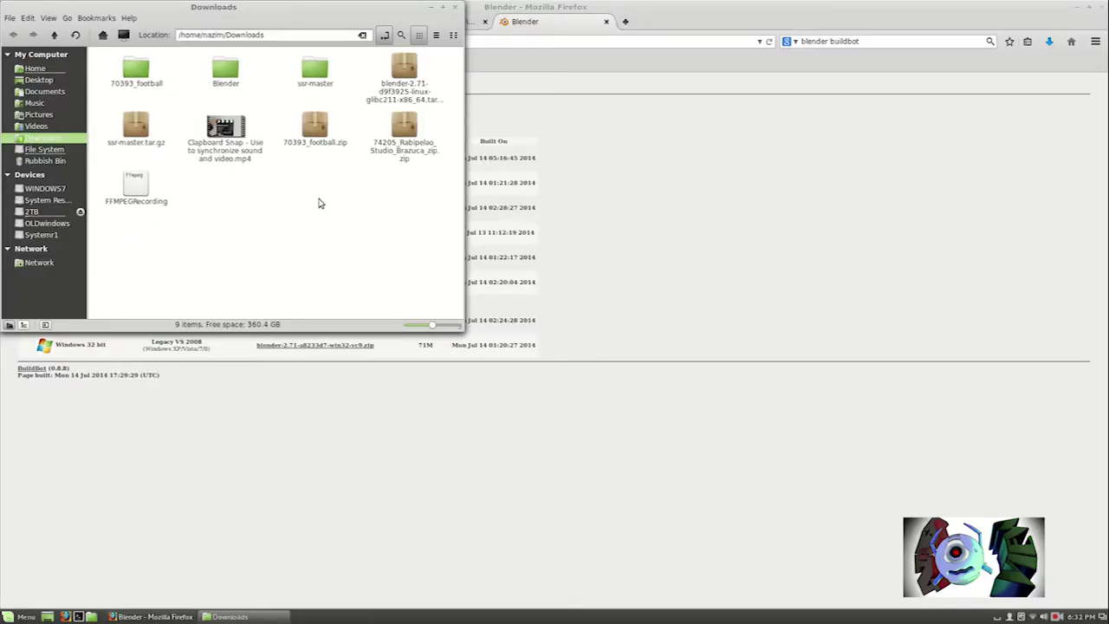
Extract the blender-2.71 archive into Downloads and open blender-2.71/2.71/scripts
right_click(407, 86)
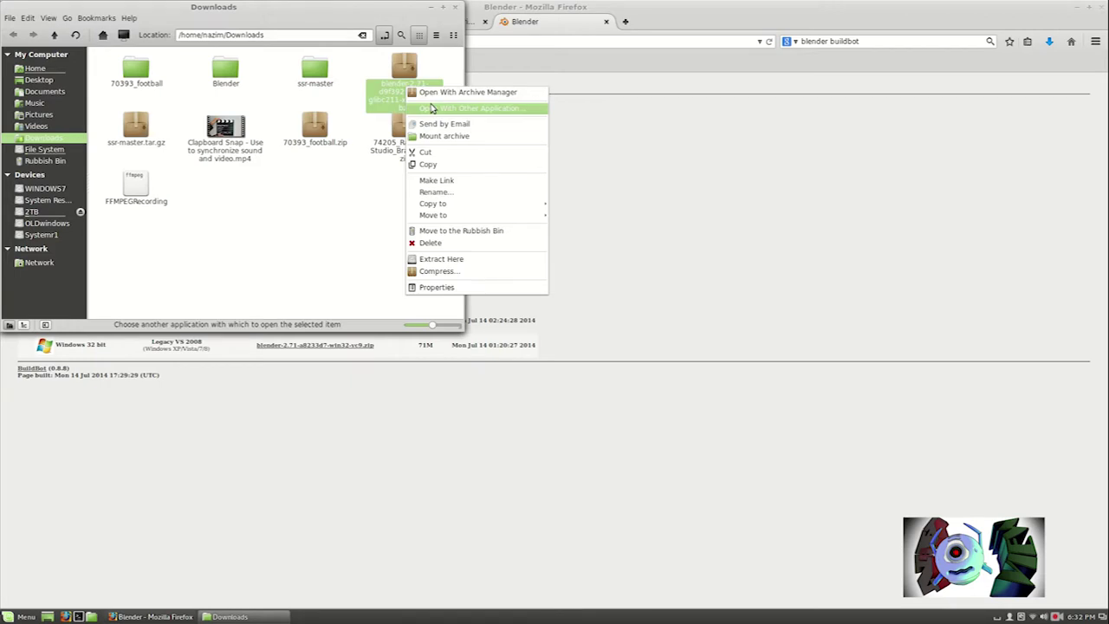
click(441, 258)
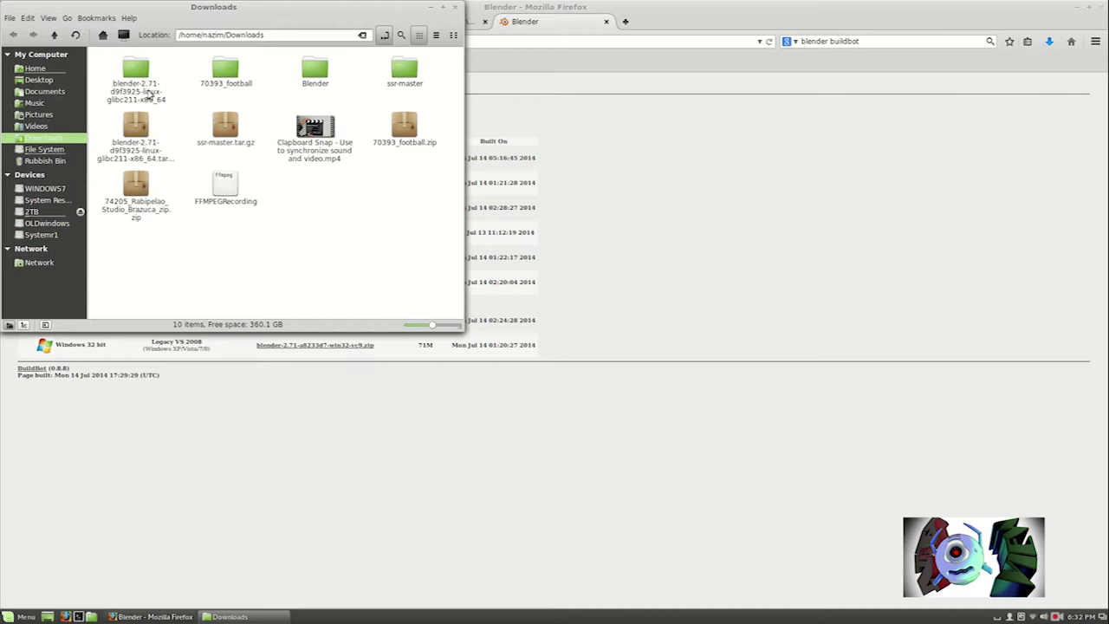
double_click(136, 78)
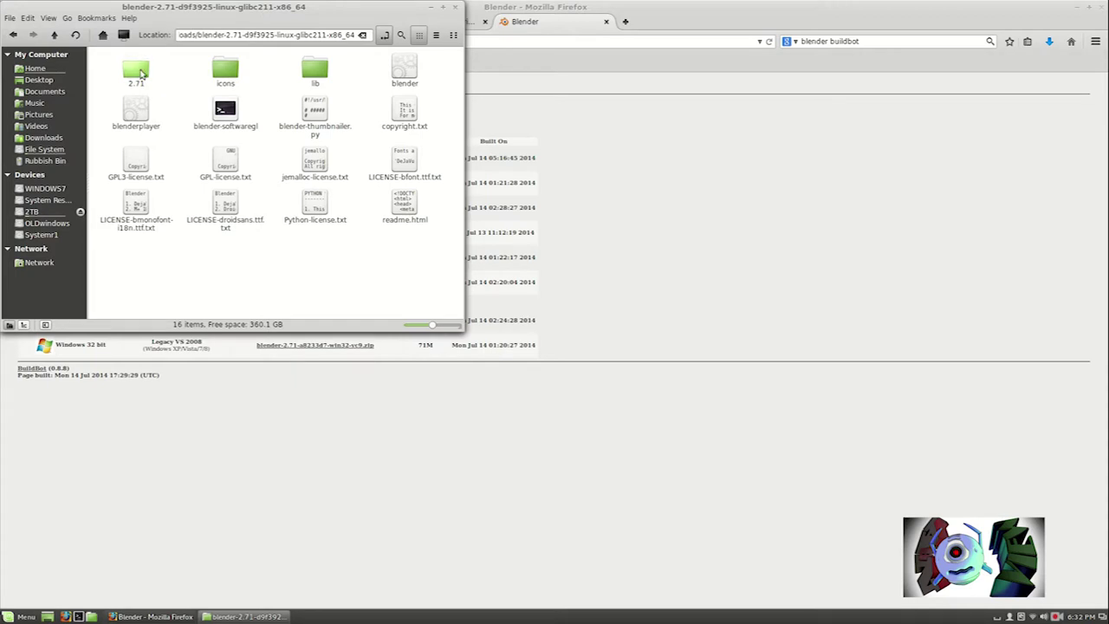
double_click(136, 71)
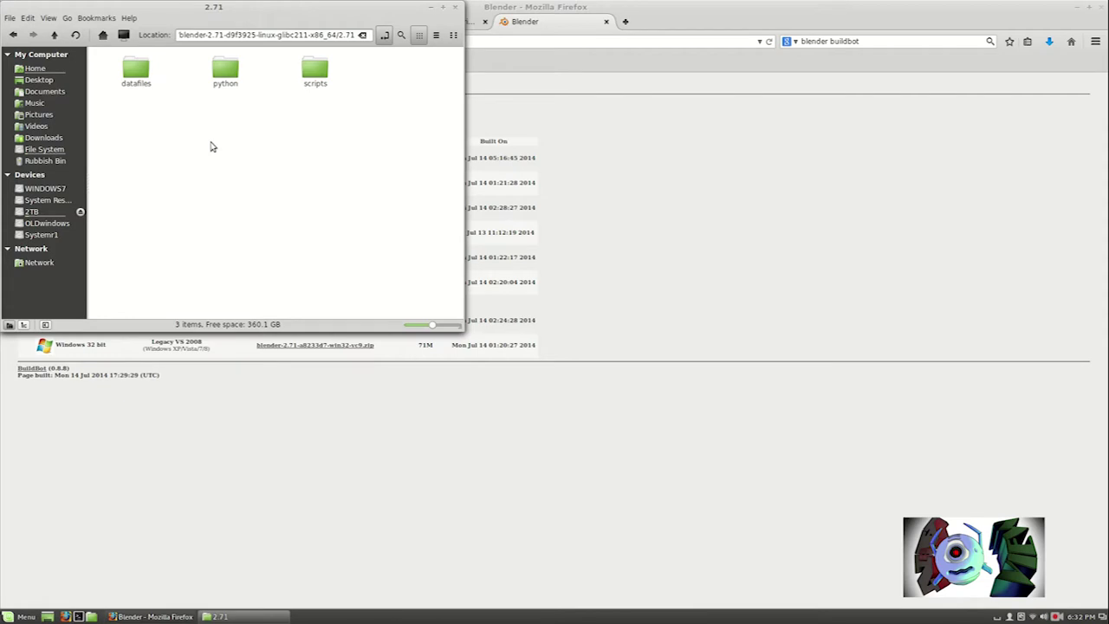
double_click(315, 71)
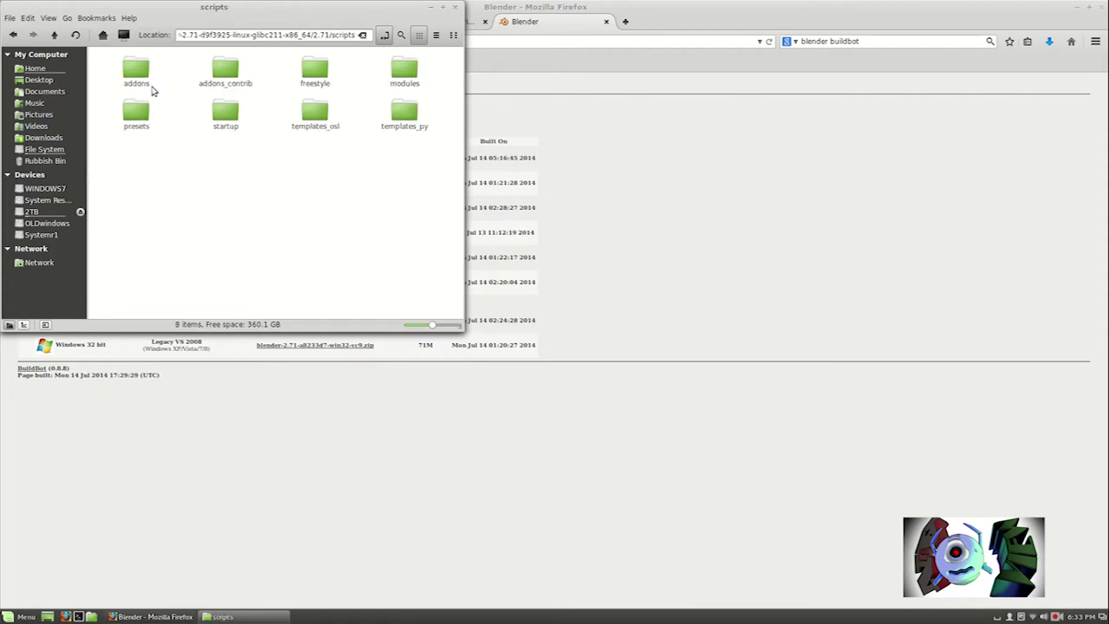
Open the 2.71 addons folder and minimize Firefox to reveal the desktop
double_click(143, 80)
scroll(198, 228, down, 10)
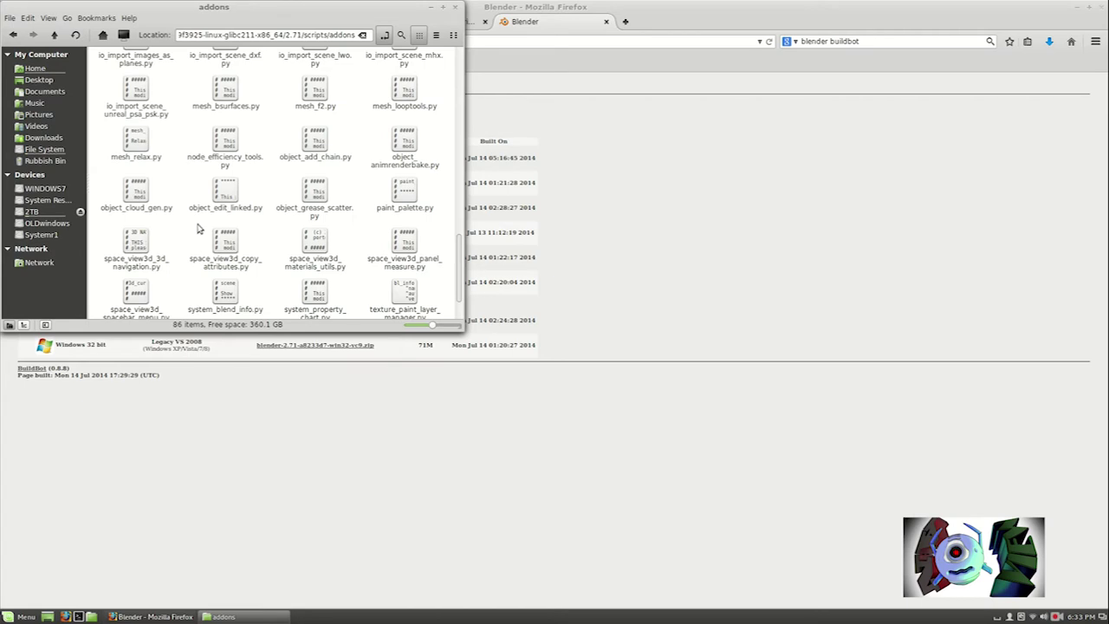
scroll(197, 228, down, 1)
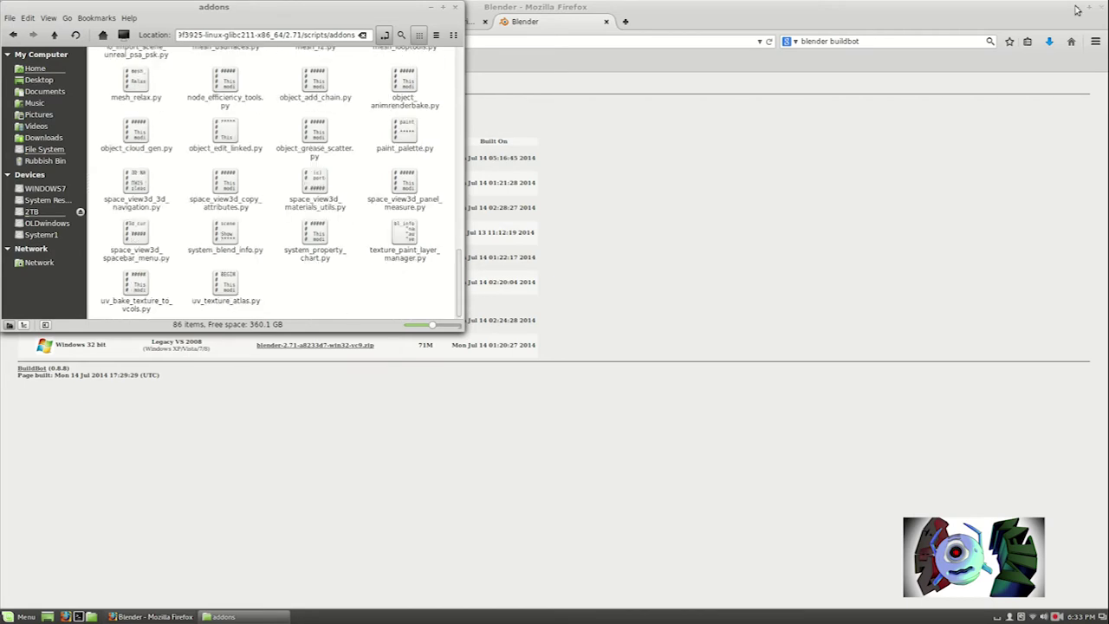
click(1078, 8)
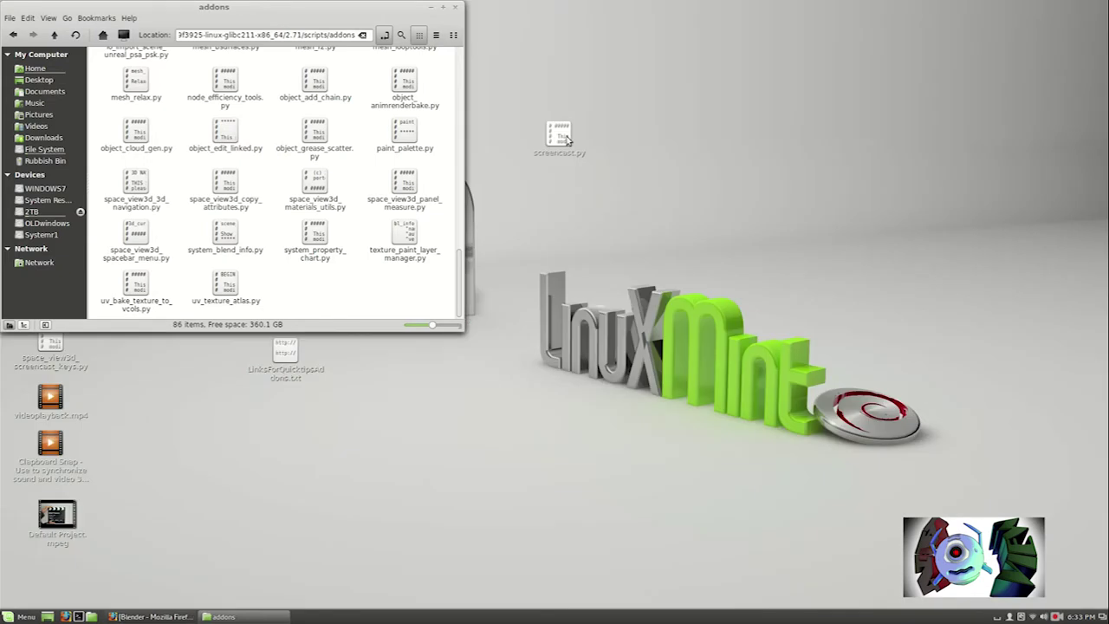
Rearrange the desktop icons and inspect space_view3d_screencast_keys.py in the text editor
drag(568, 140, 544, 169)
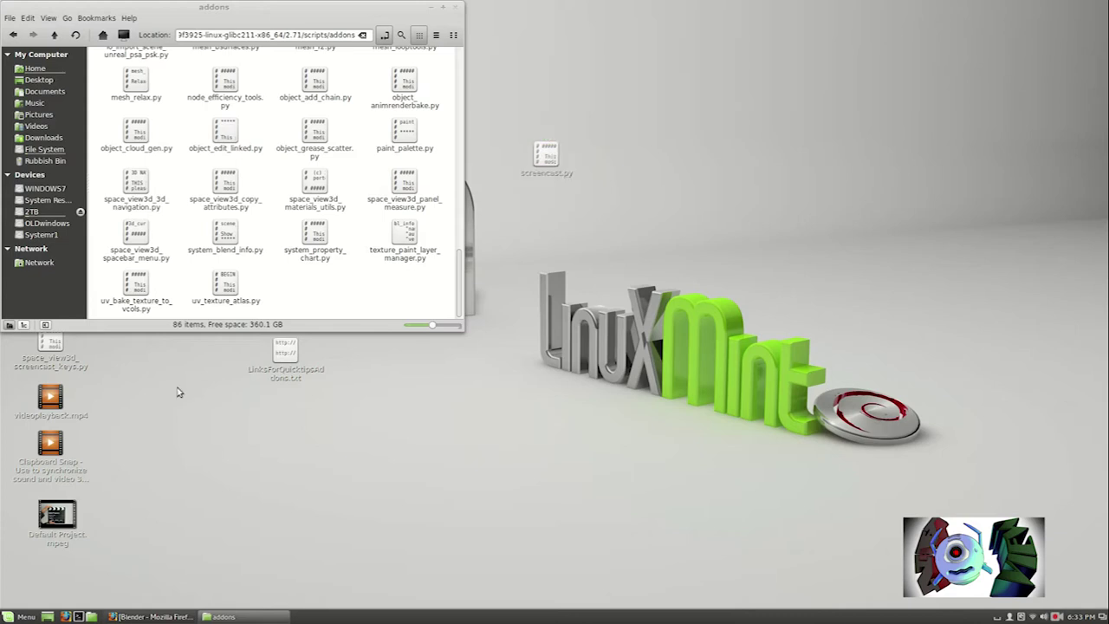
click(53, 368)
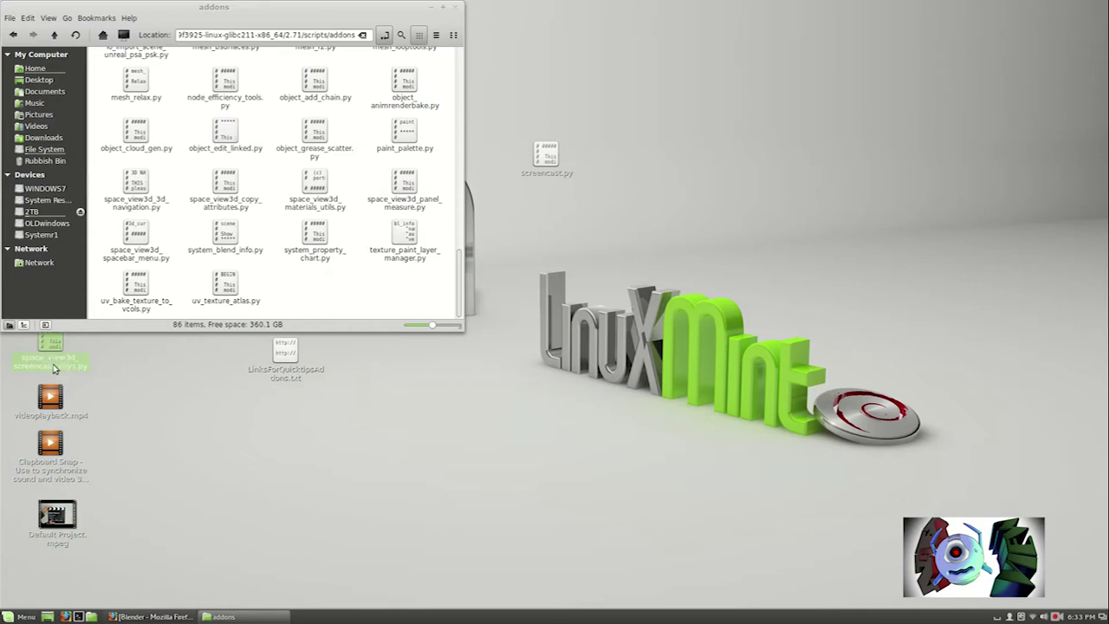
double_click(54, 369)
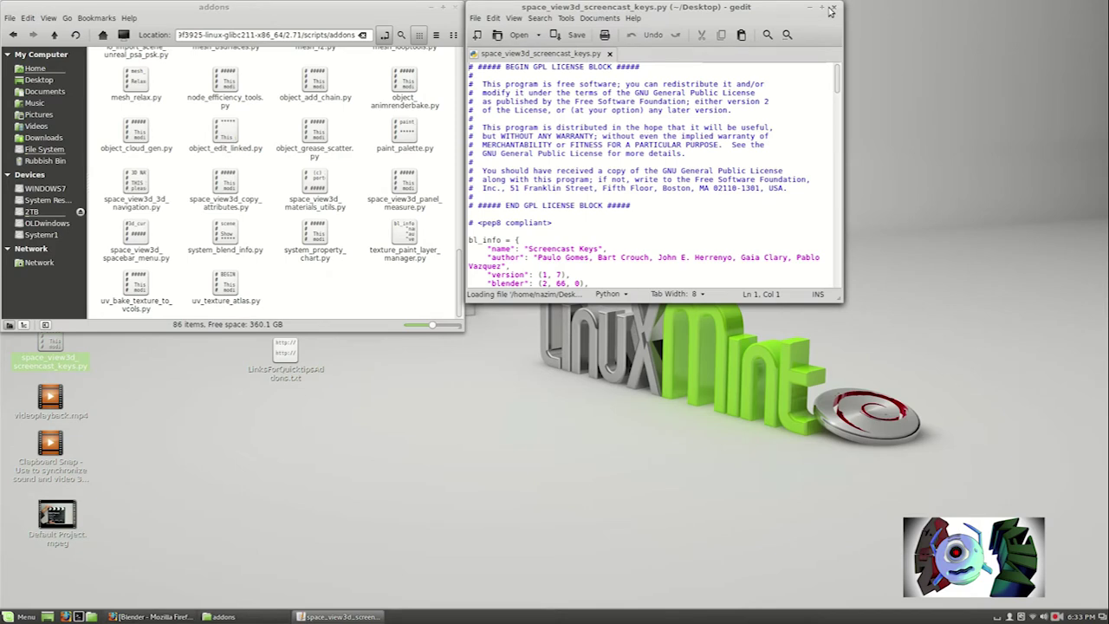
click(832, 11)
Copy space_view3d_screencast_keys.py from the desktop and paste it into the addons folder
right_click(62, 353)
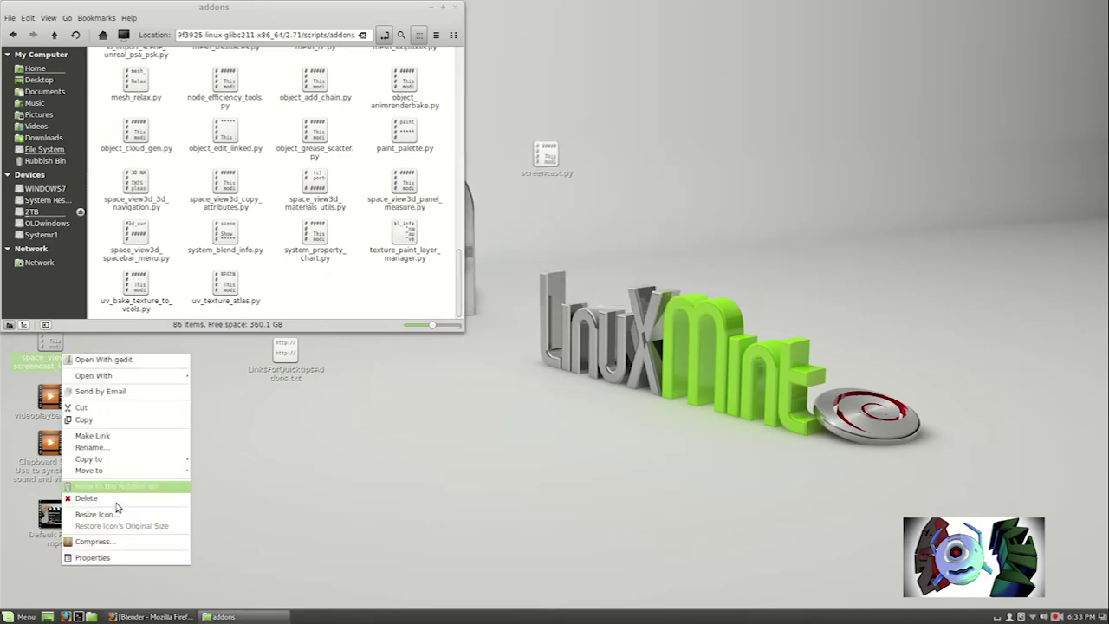
click(373, 286)
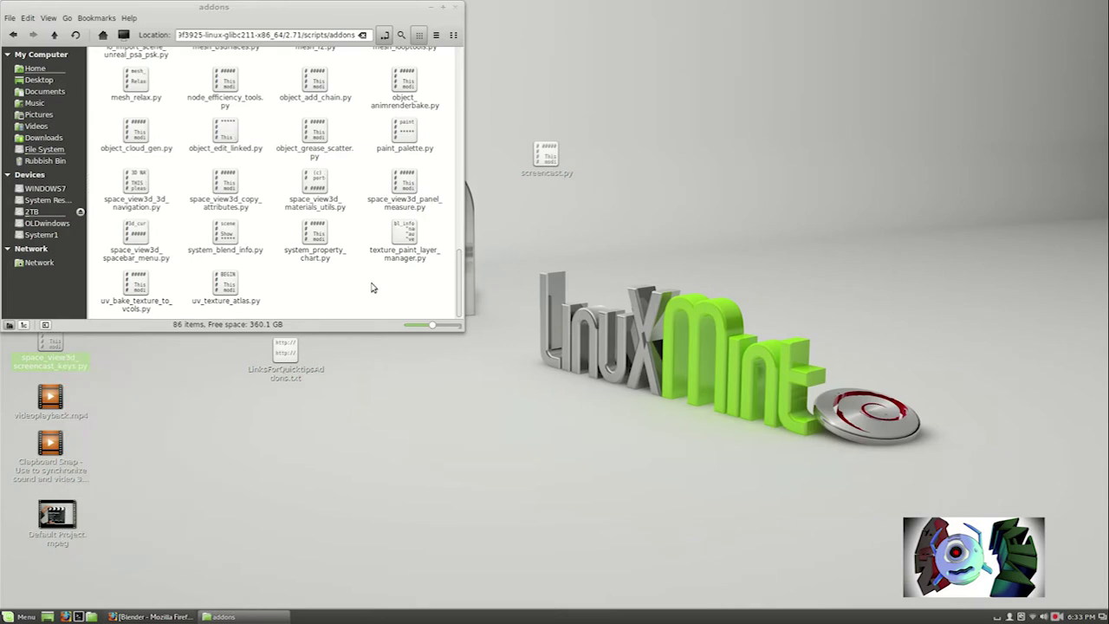
key(ctrl+v)
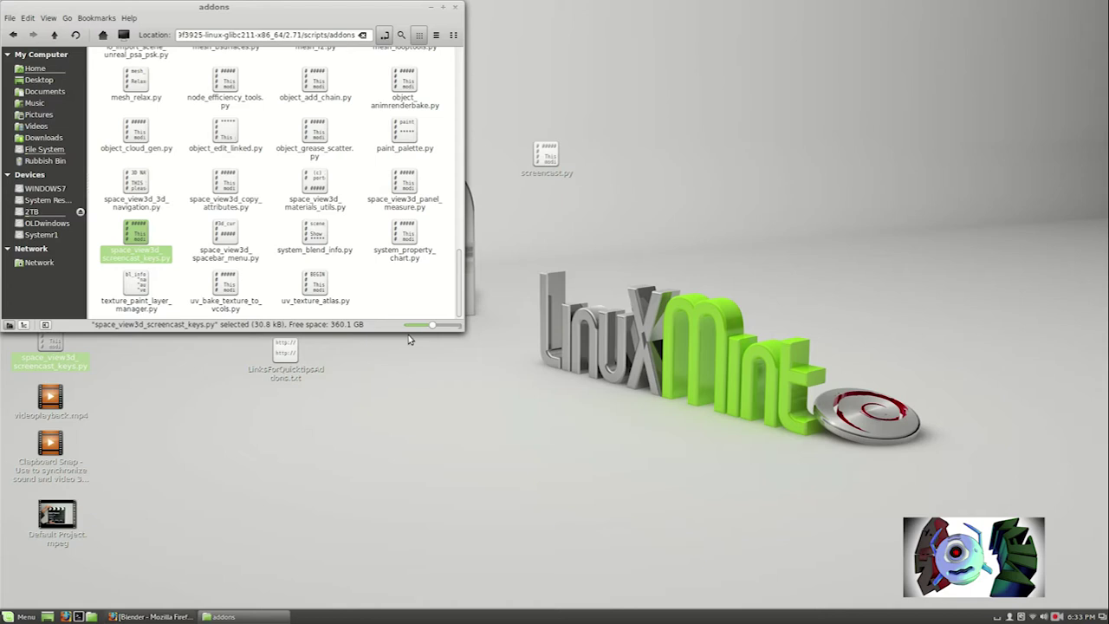
click(425, 64)
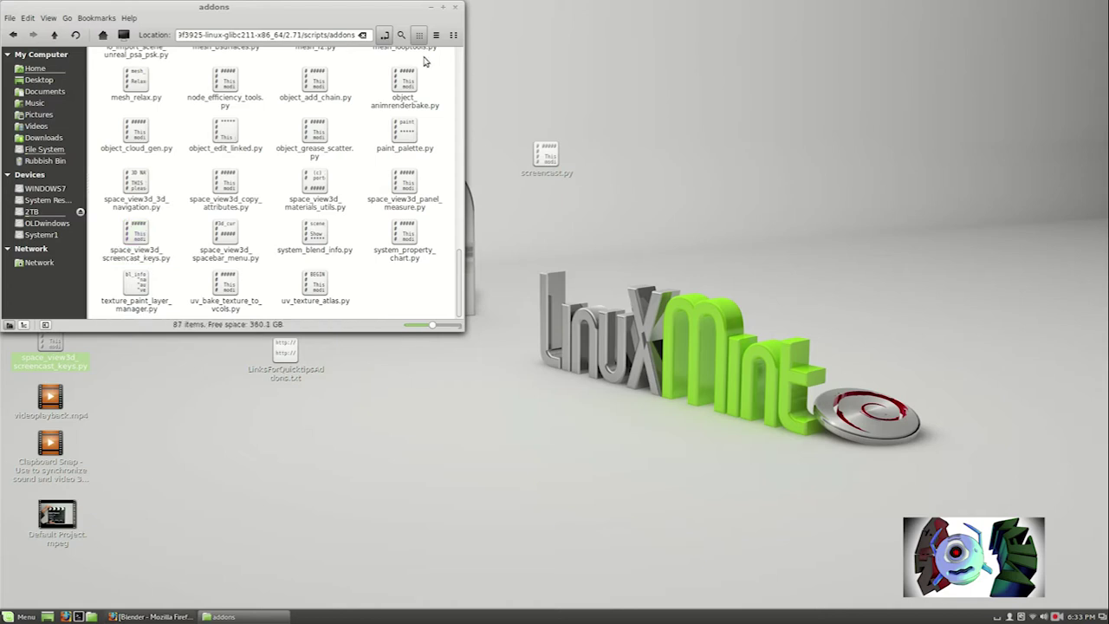
Go up to the blender-2.71 folder and launch its blender executable
click(55, 34)
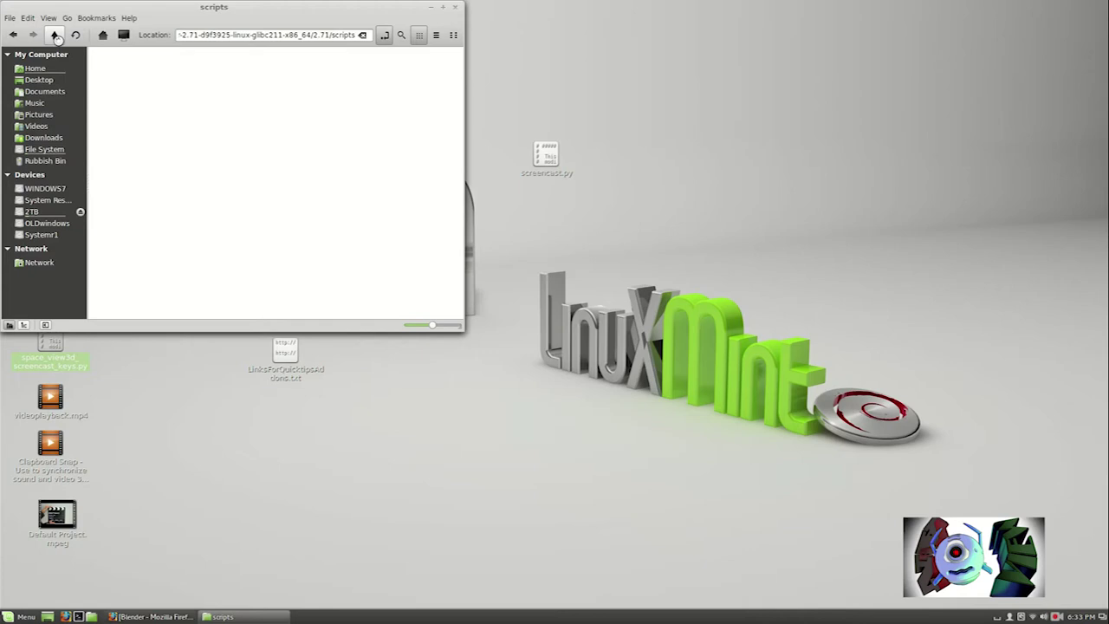
click(55, 35)
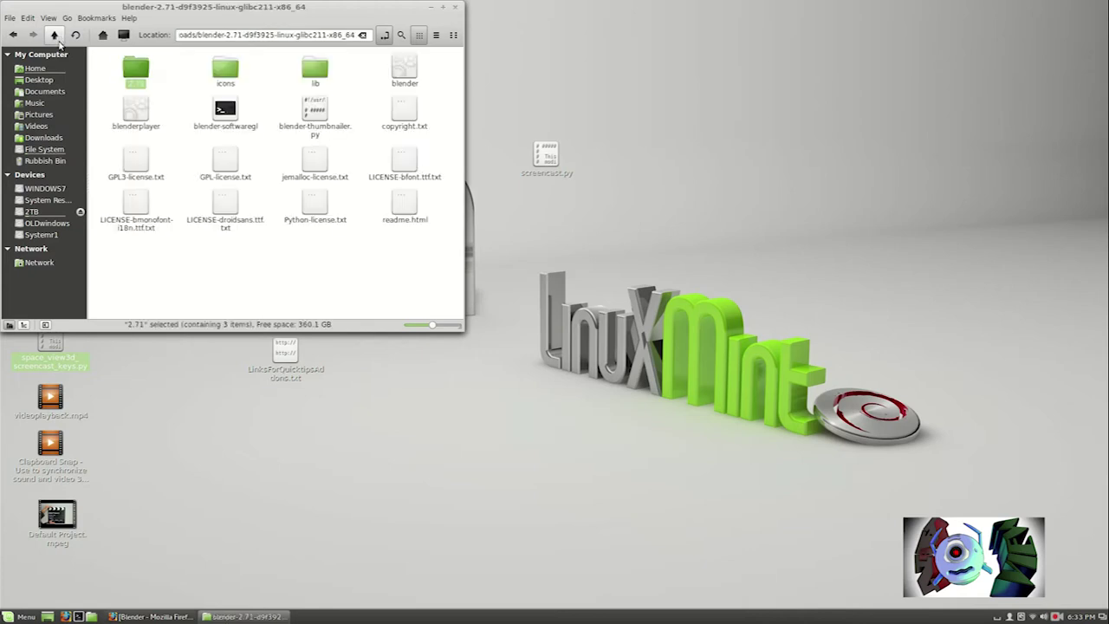
double_click(415, 78)
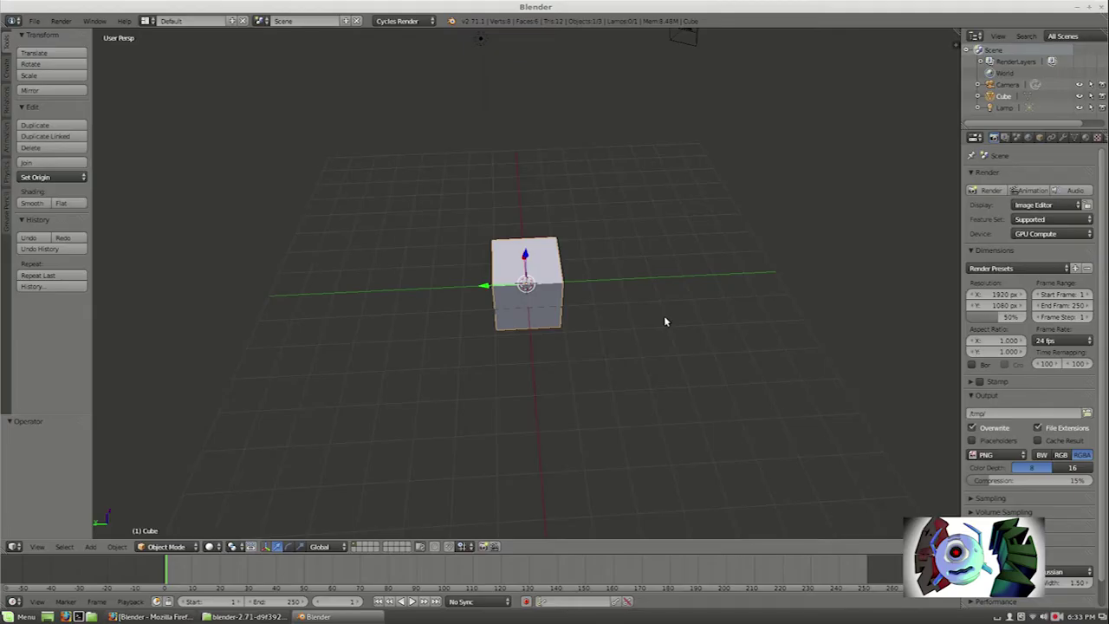
Search the add-ons for 'screencast' in User Preferences and enable Screencast Keys
click(34, 20)
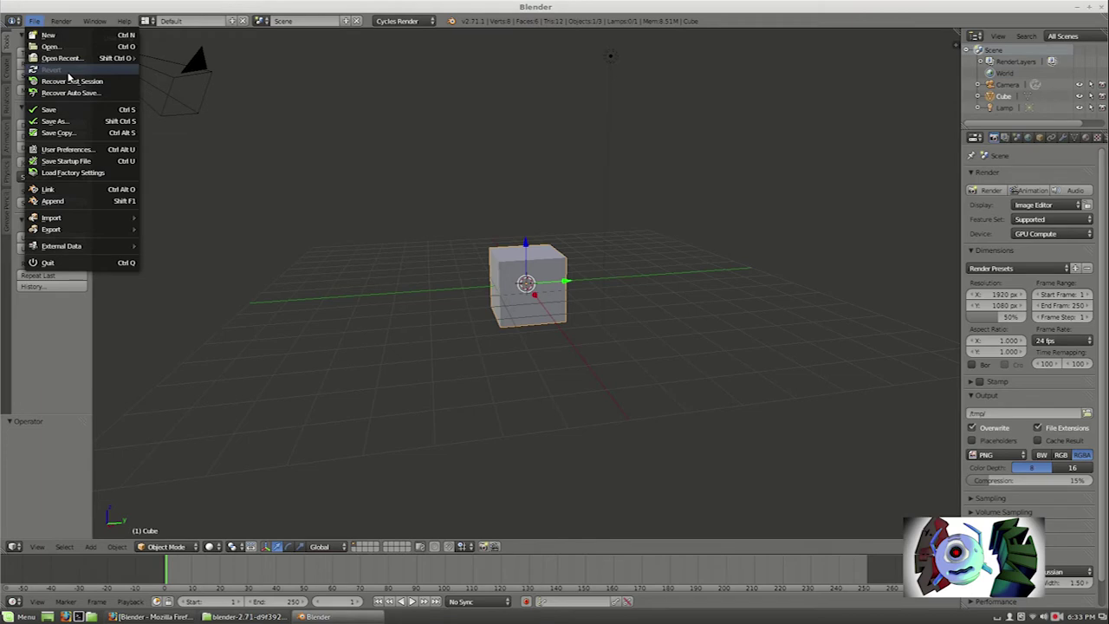
click(85, 150)
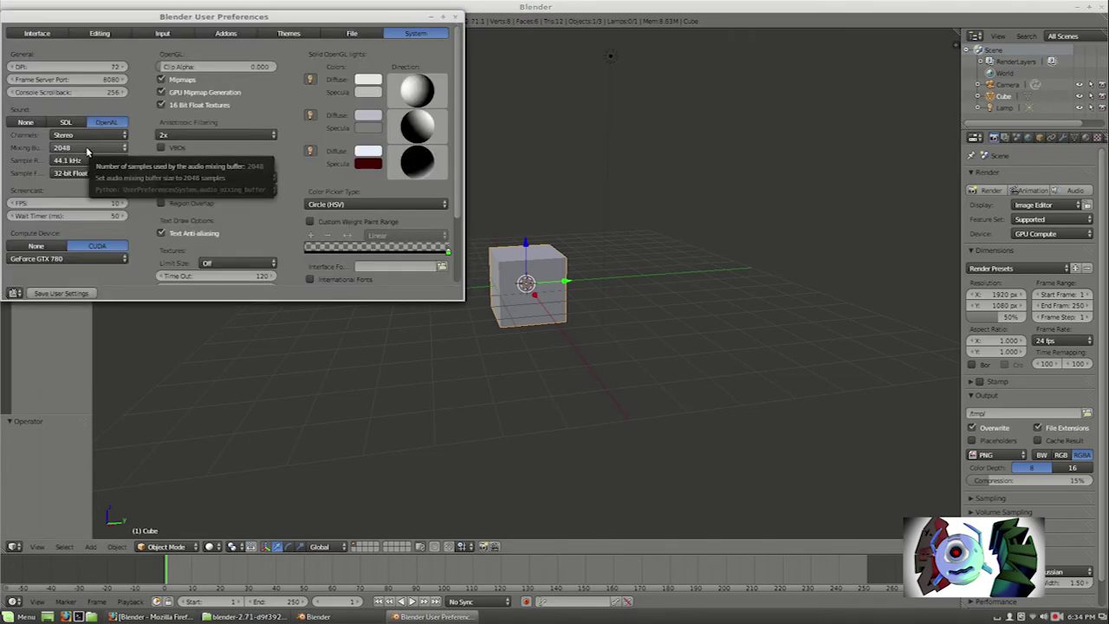
click(225, 33)
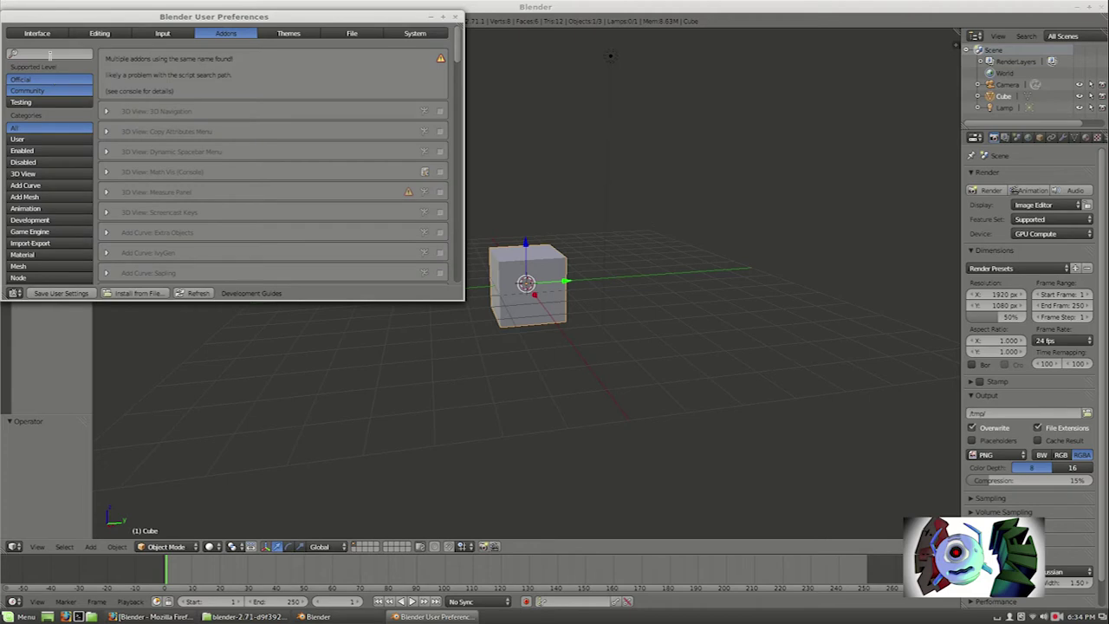
click(50, 54)
text(screencast)
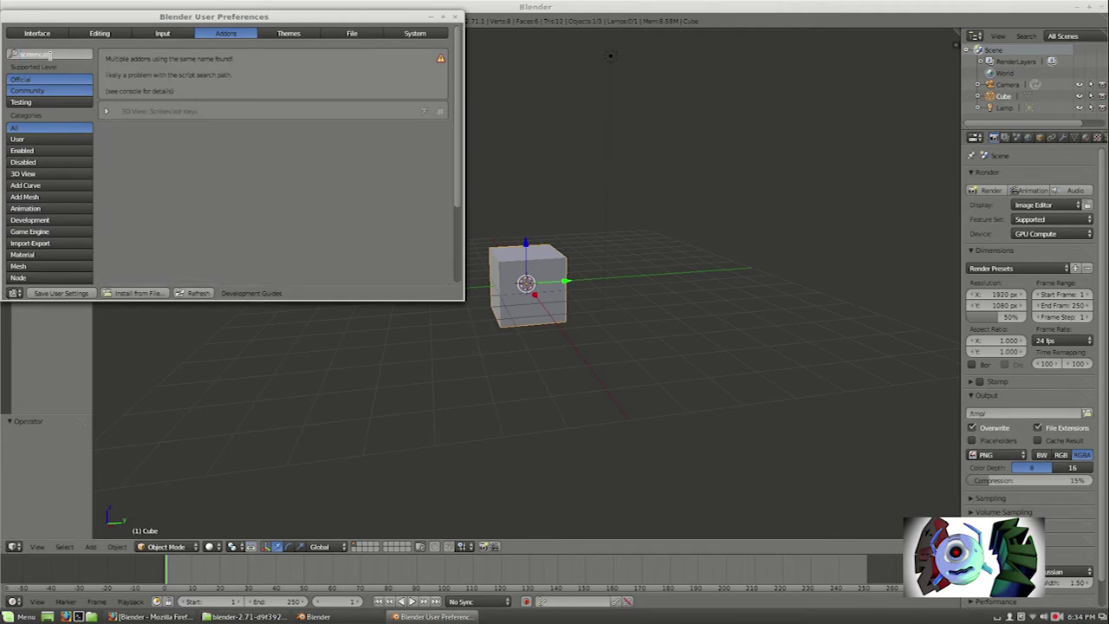
key(Return)
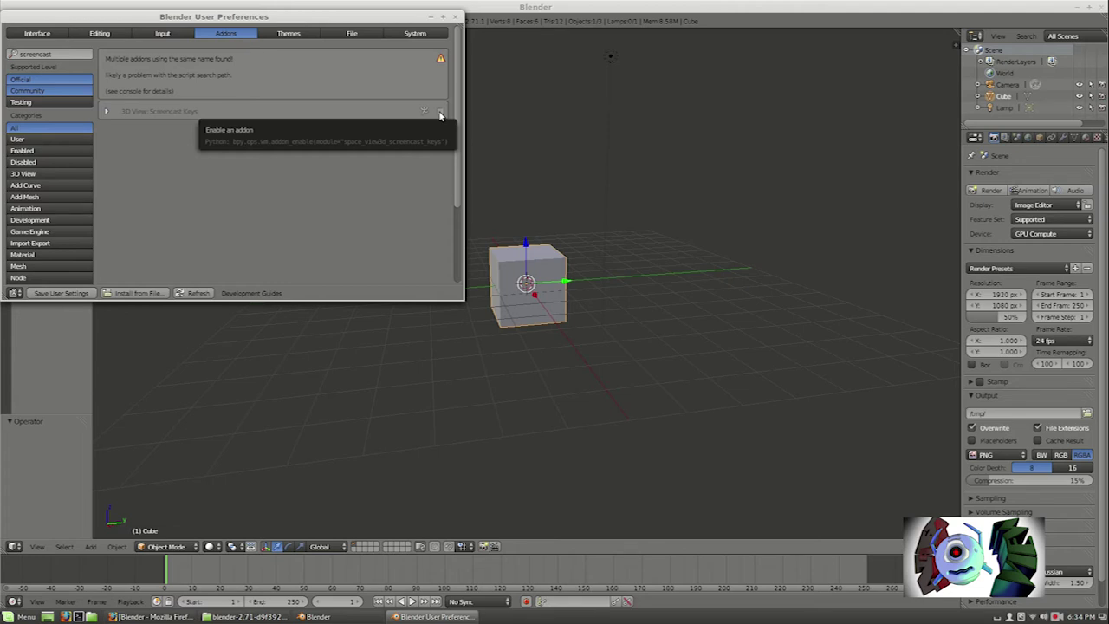
click(455, 16)
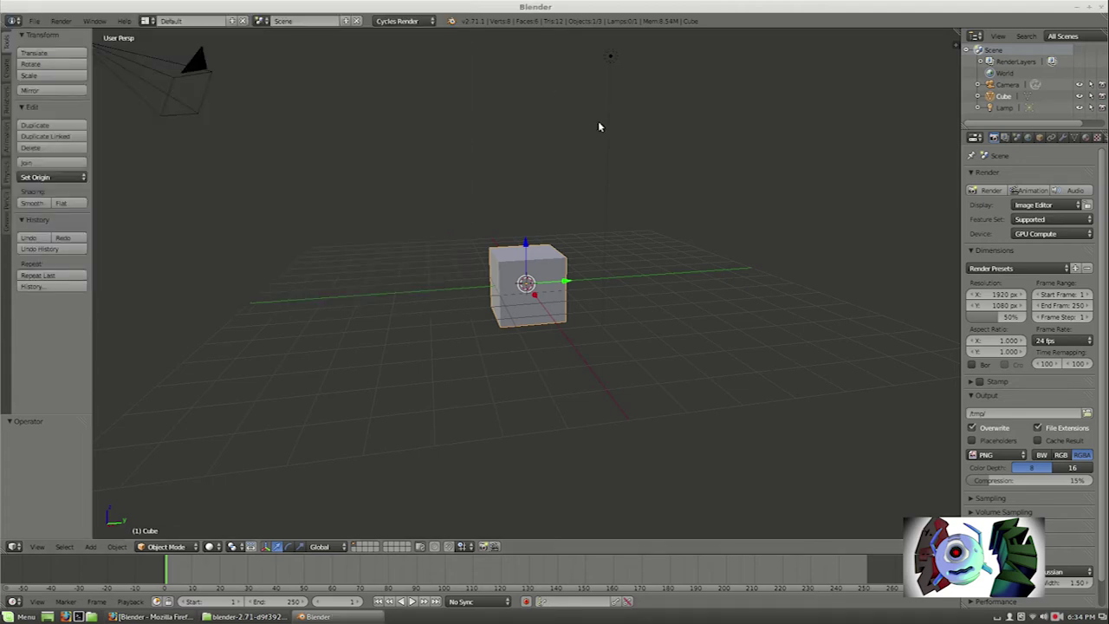
Start the Screencast Keys display from the N side panel, restarting it once
key(n)
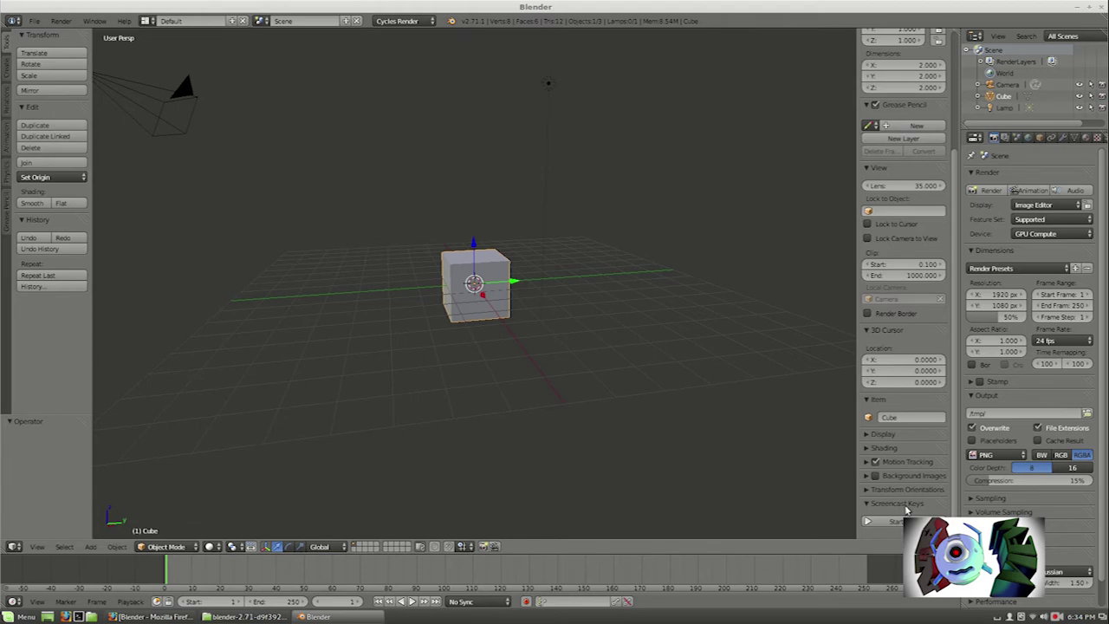
click(893, 521)
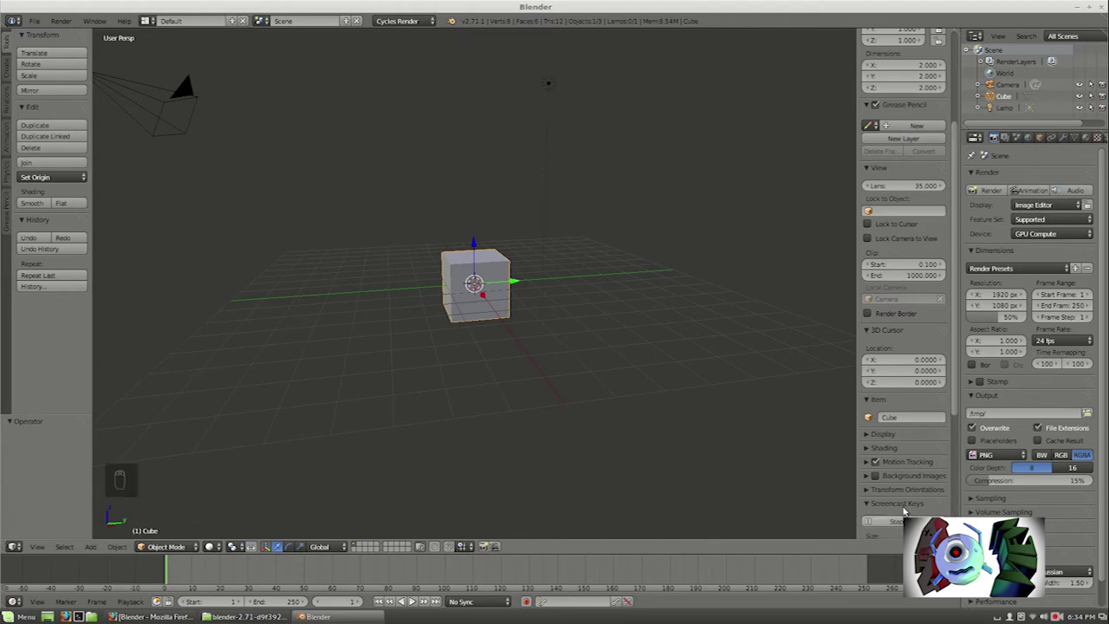
scroll(904, 511, down, 3)
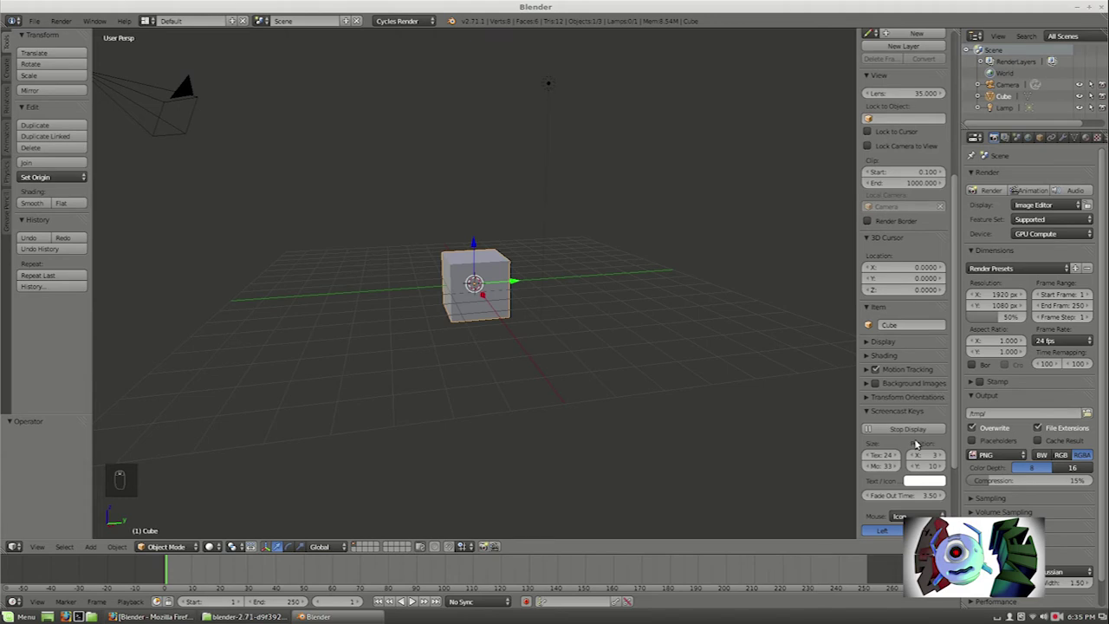
click(905, 430)
click(905, 430)
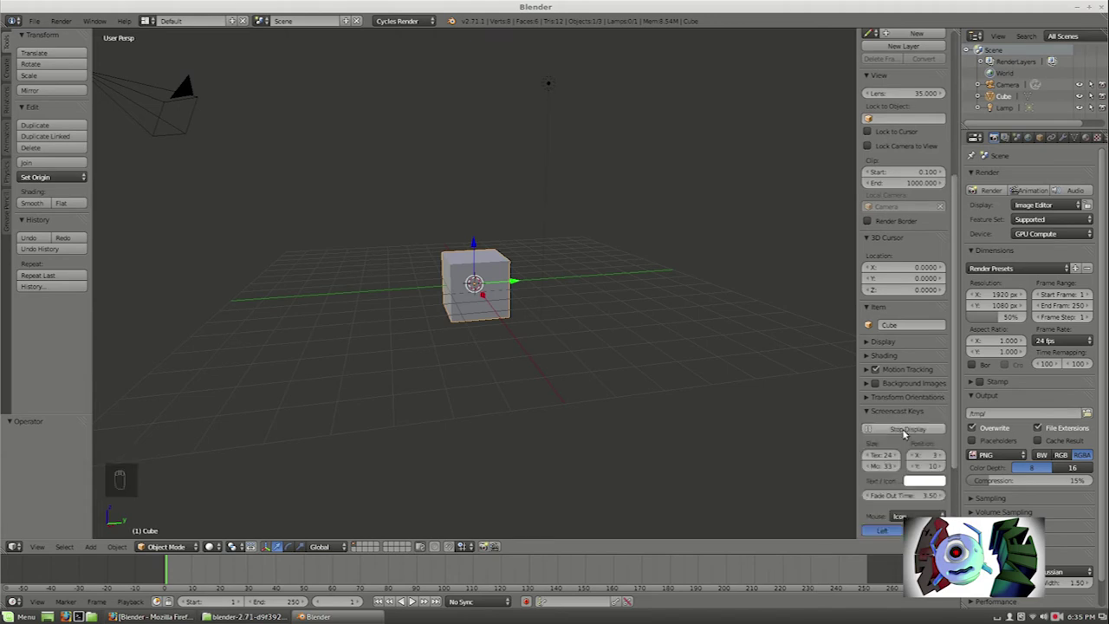
Set the Screencast Keys mouse display to Text
scroll(904, 433, down, 2)
click(906, 470)
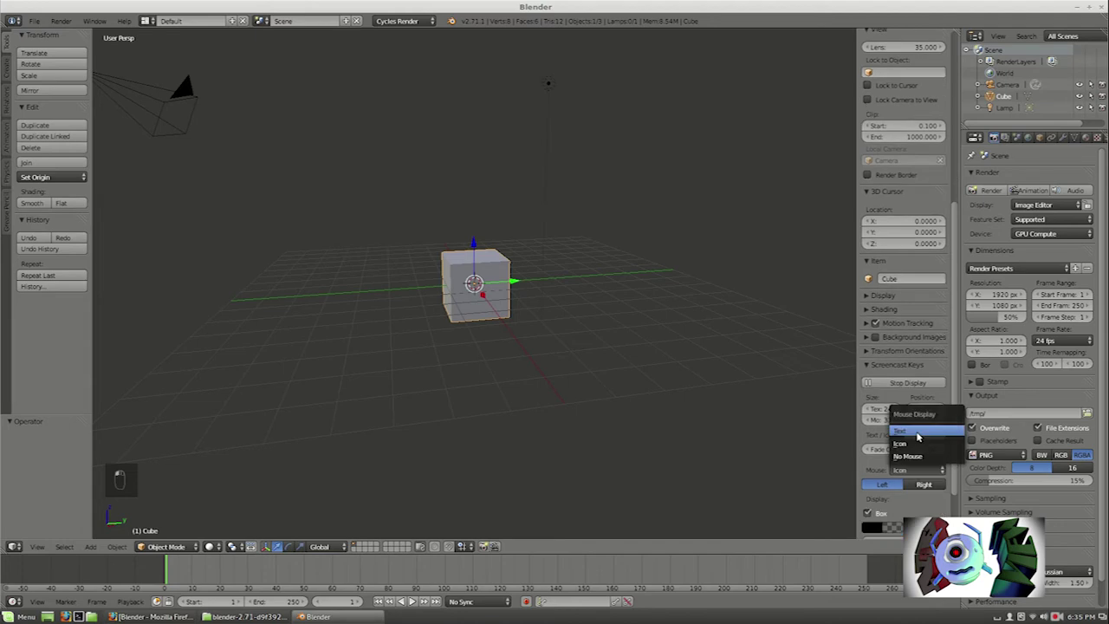
click(919, 433)
scroll(910, 416, down, 3)
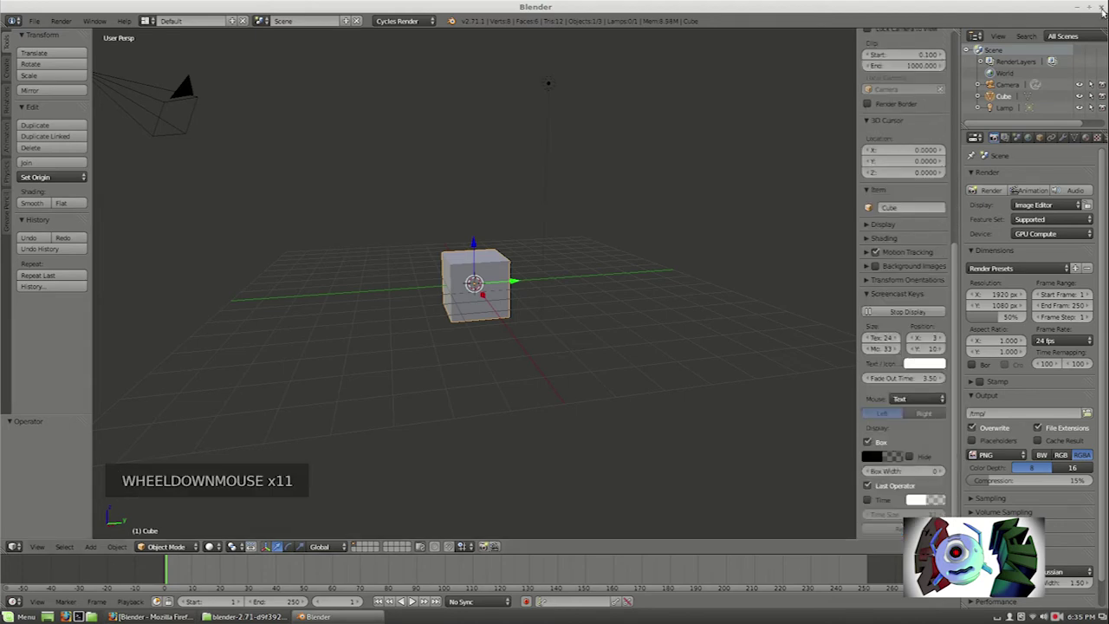
Quit Blender and permanently delete the blender-2.71 folder from Downloads
click(1102, 7)
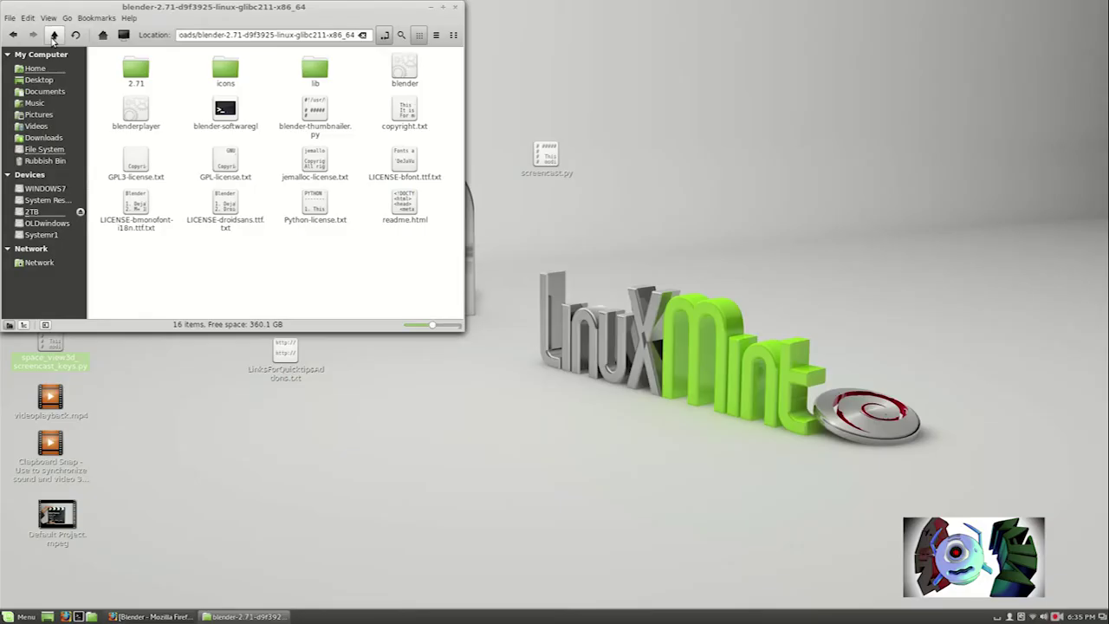
click(53, 35)
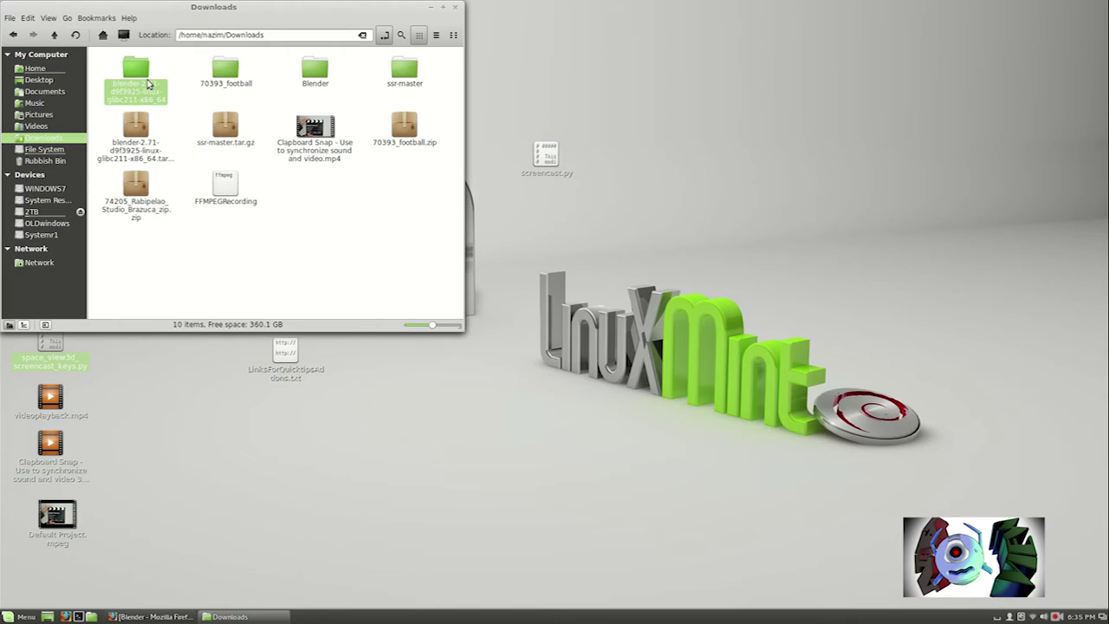
key(shift+Delete)
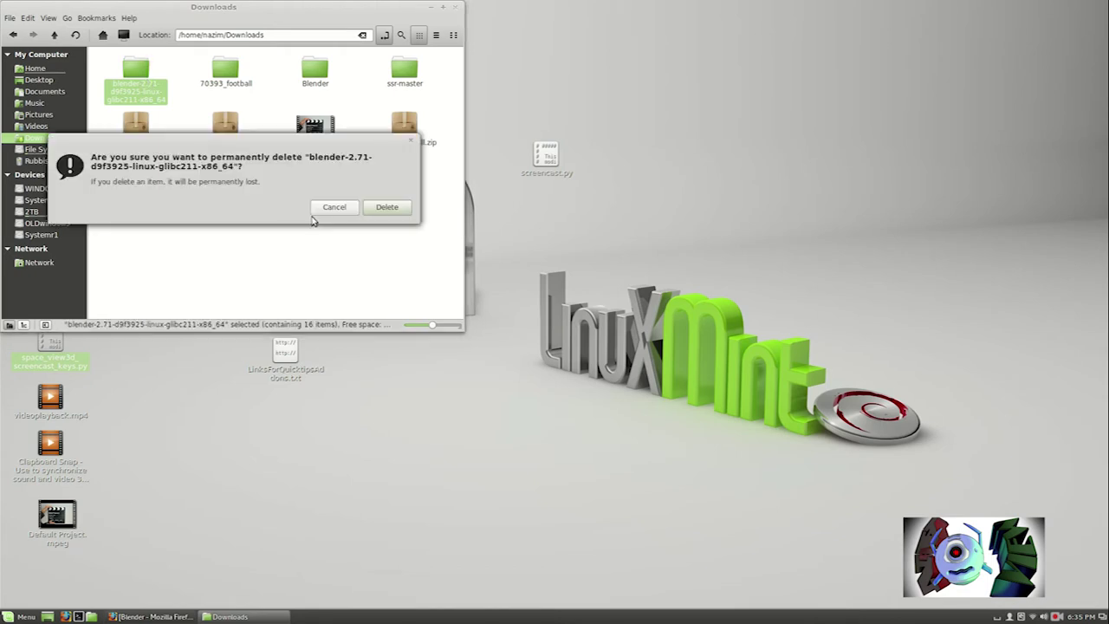
click(386, 206)
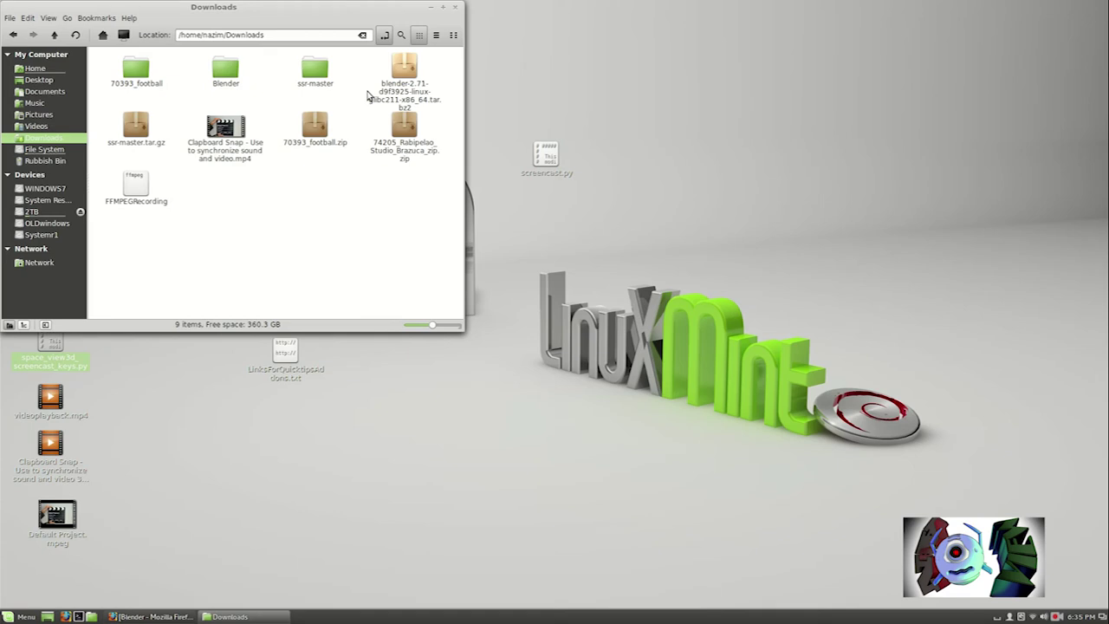
Re-extract the blender-2.71 archive into Downloads and launch its Blender
right_click(393, 80)
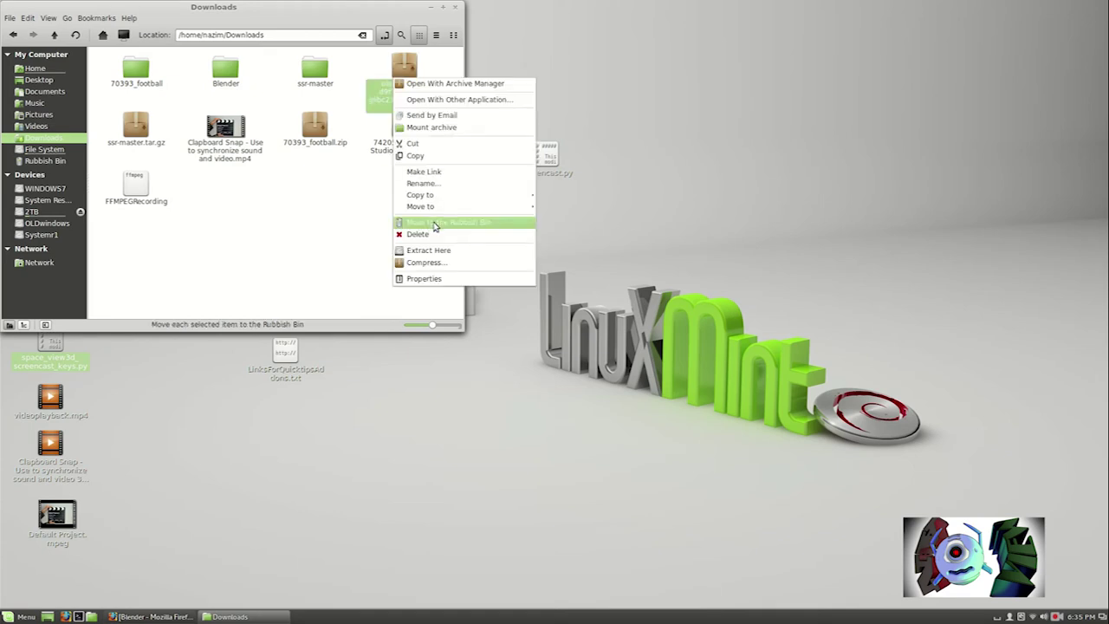
click(442, 250)
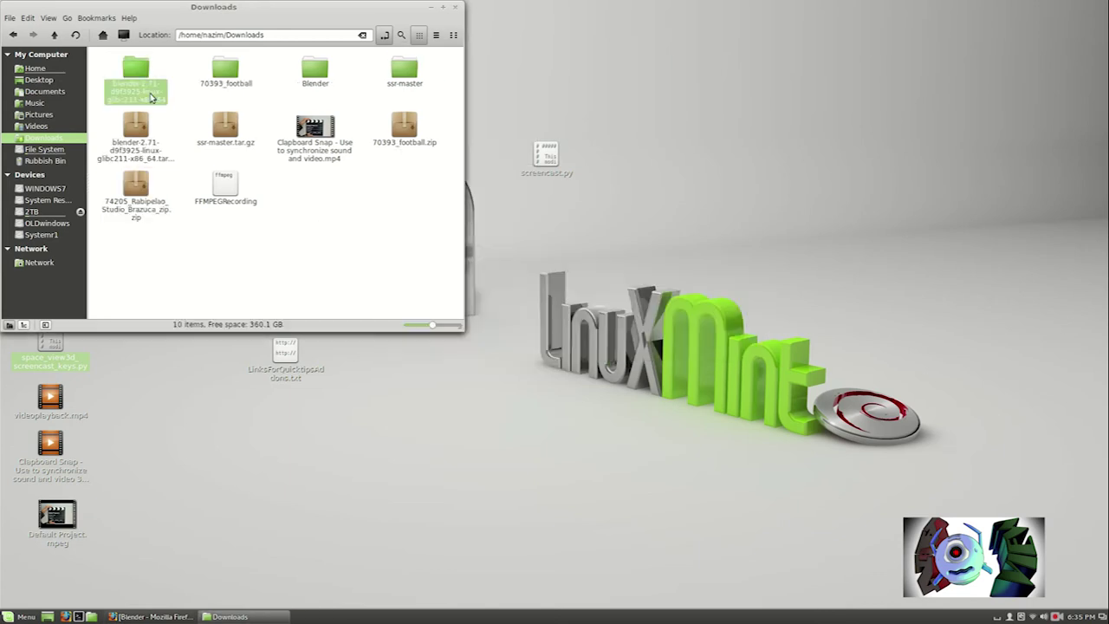
double_click(152, 98)
double_click(405, 69)
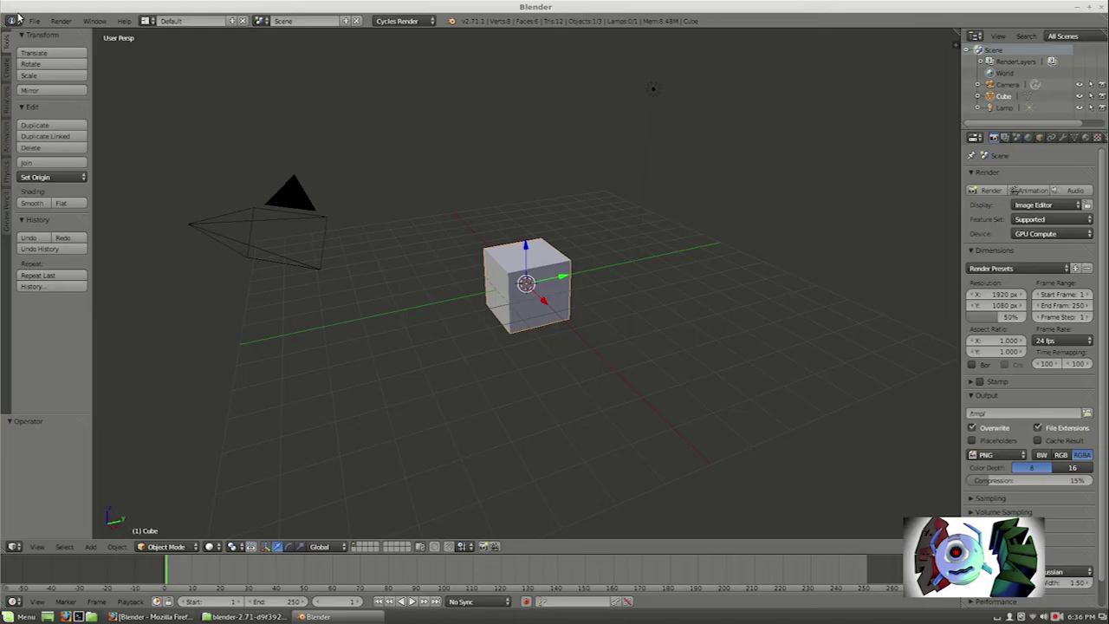
Install space_view3d_screencast_keys.py from the Desktop using Install from File in the Add-ons preferences
click(34, 21)
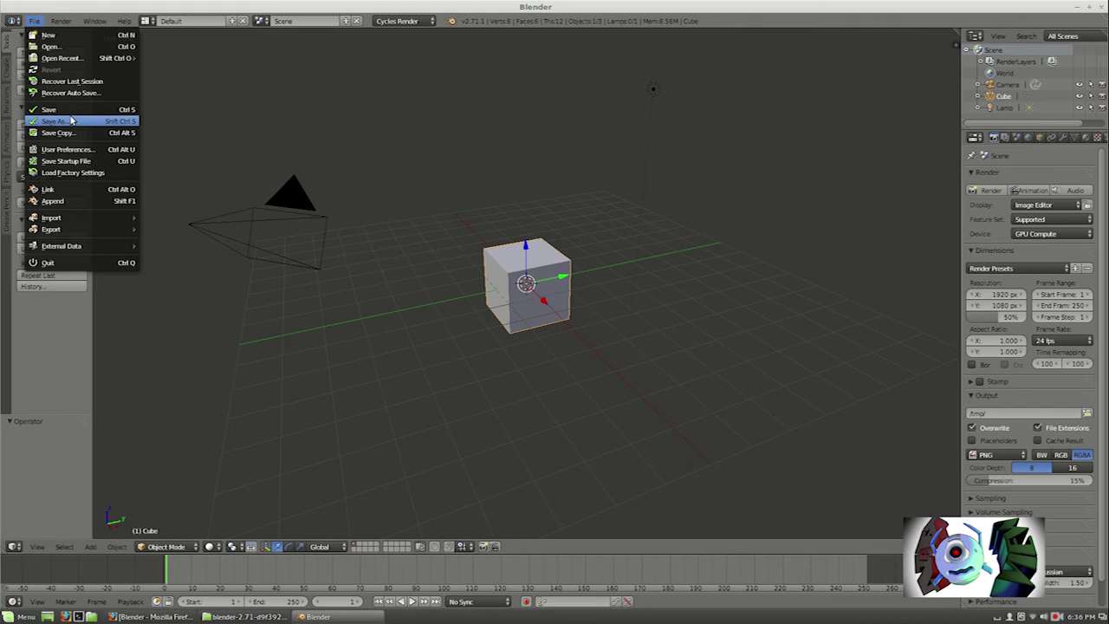
click(68, 150)
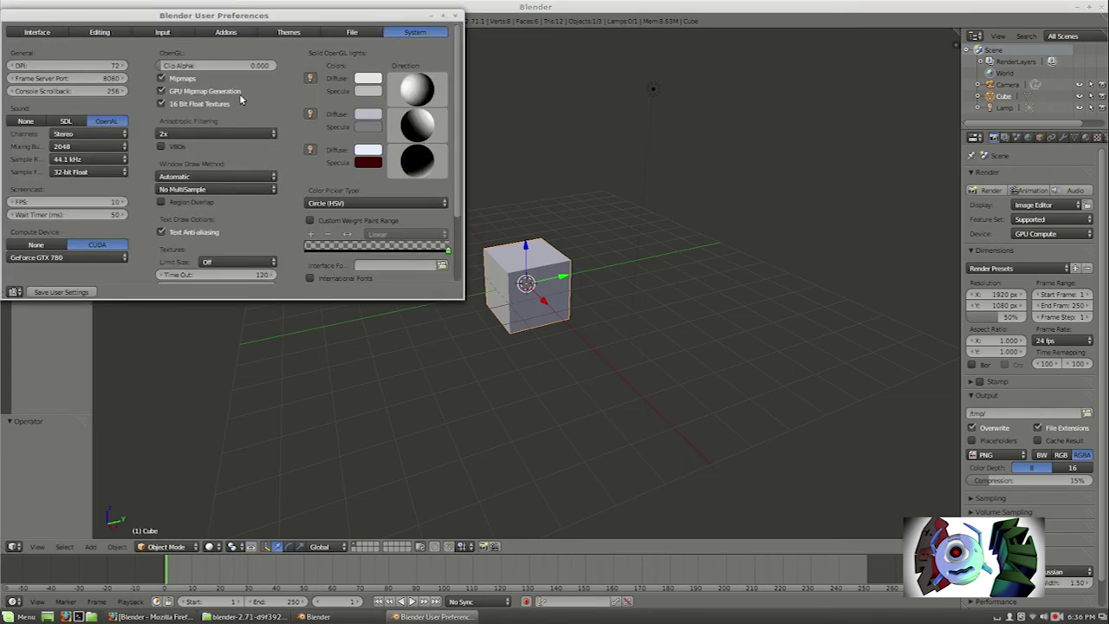
click(225, 32)
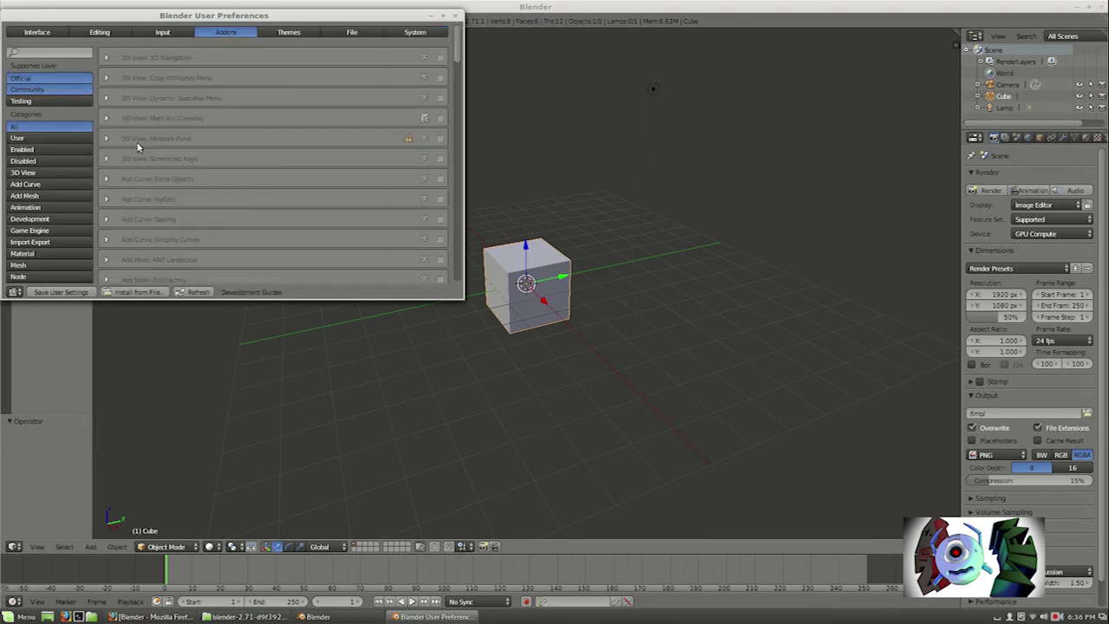
click(119, 293)
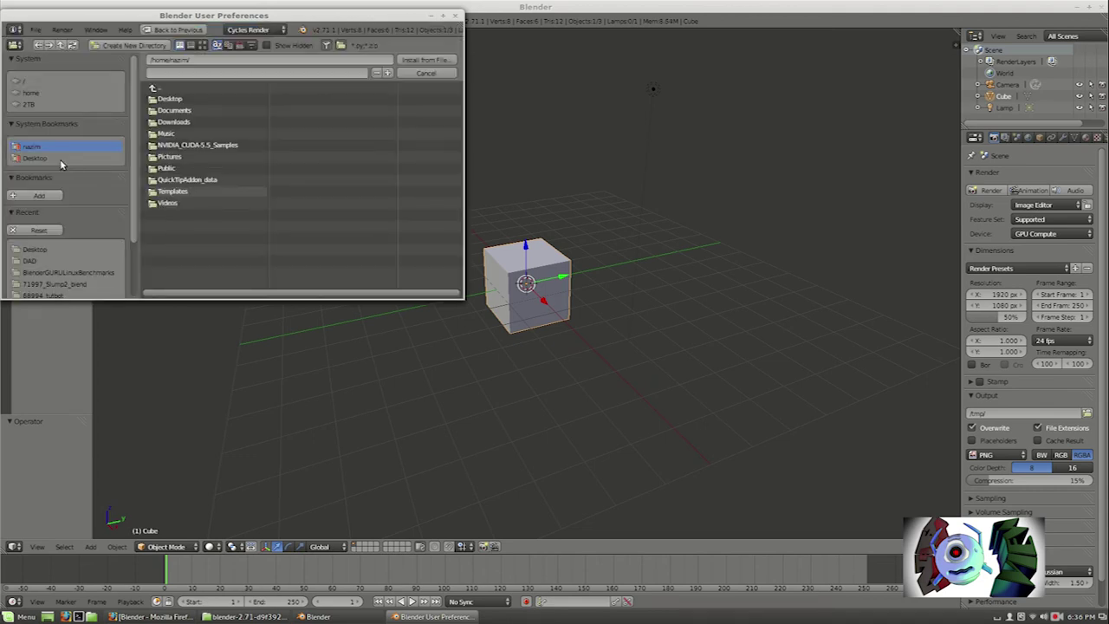
click(35, 158)
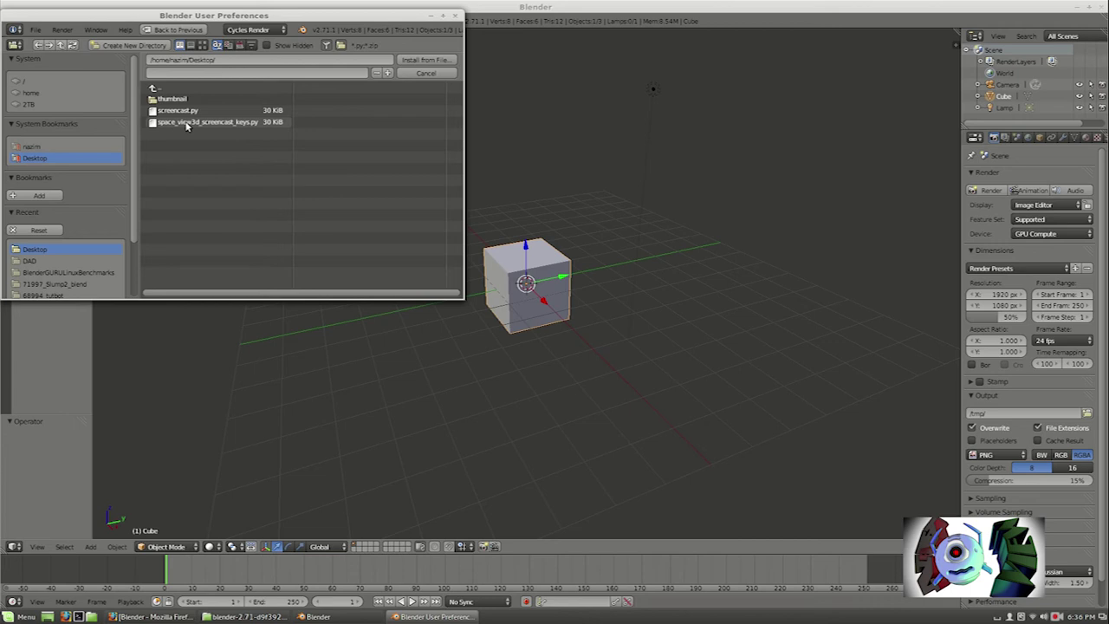
click(185, 123)
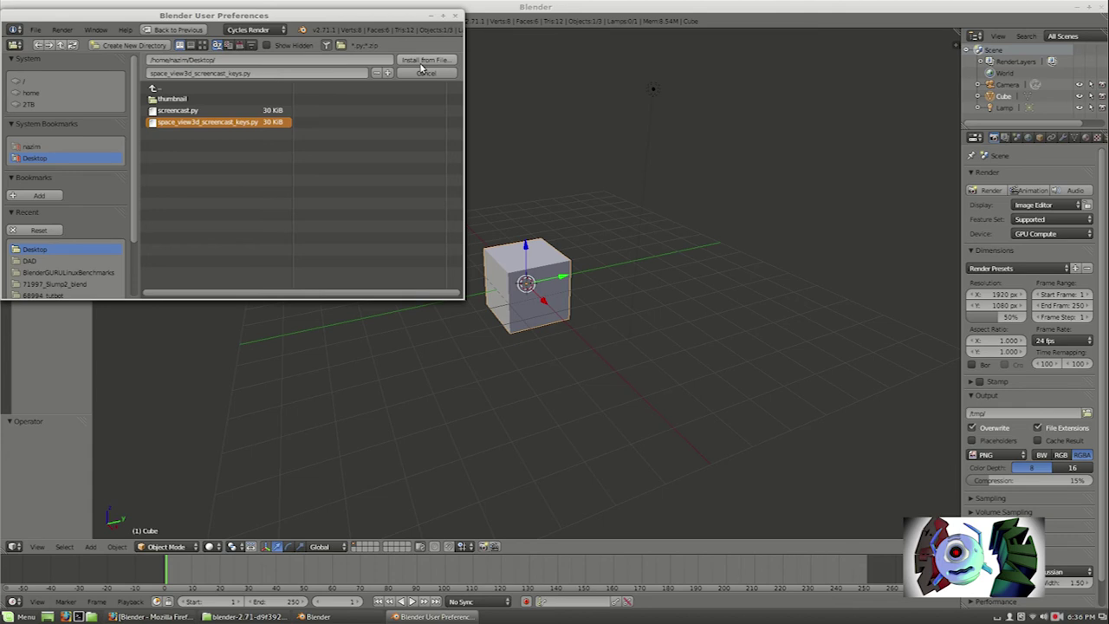
click(422, 62)
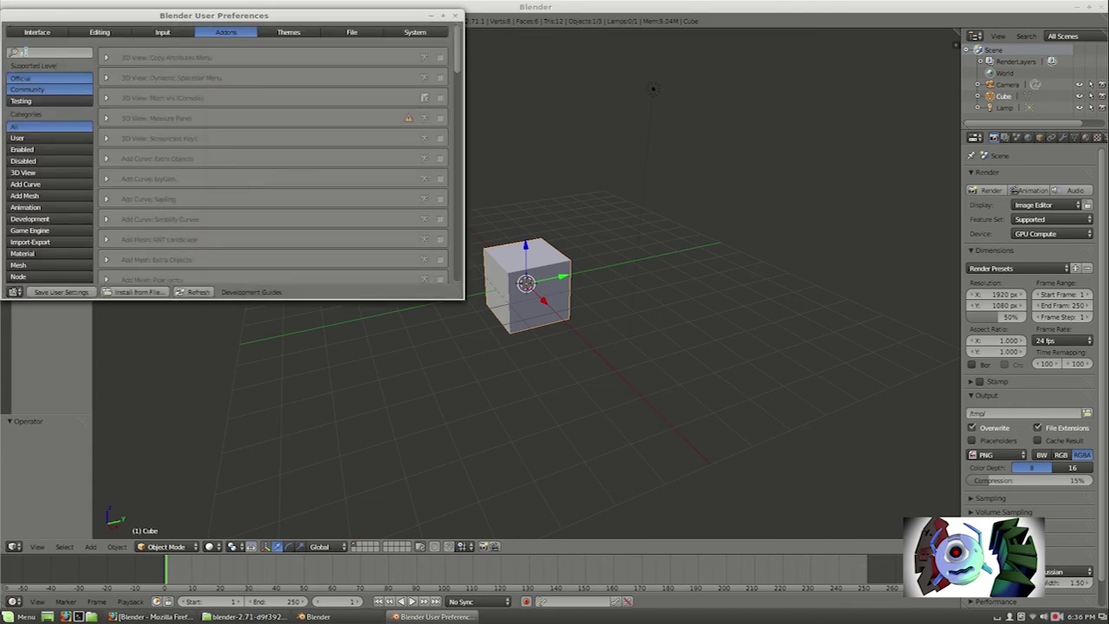
Filter the add-ons by 'screenc' and close User Preferences with Screencast Keys enabled
text(screen)
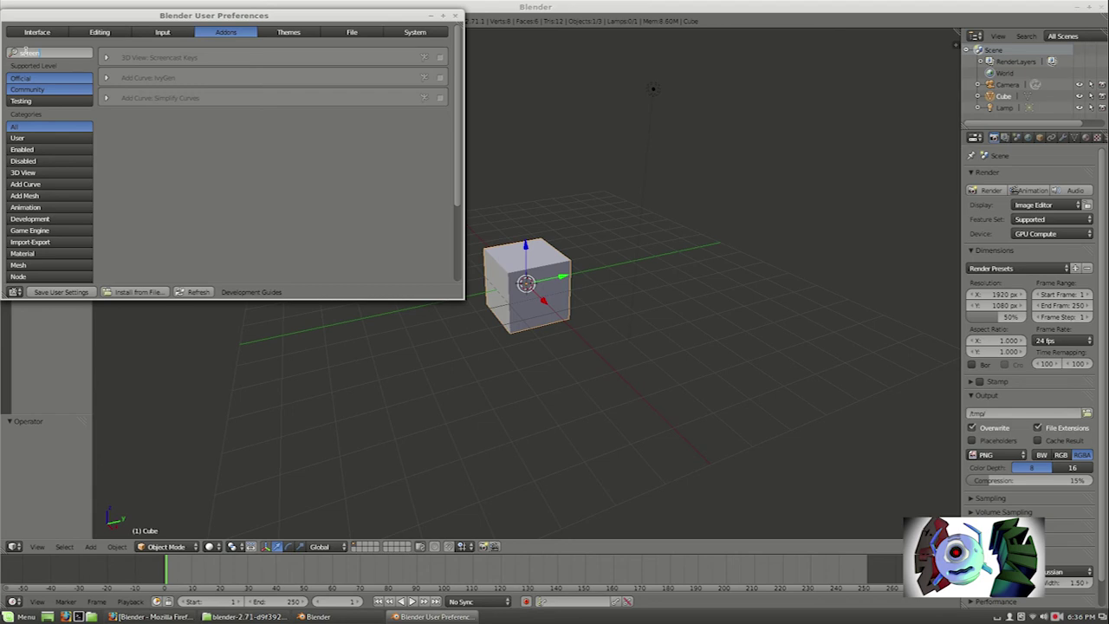
text(c)
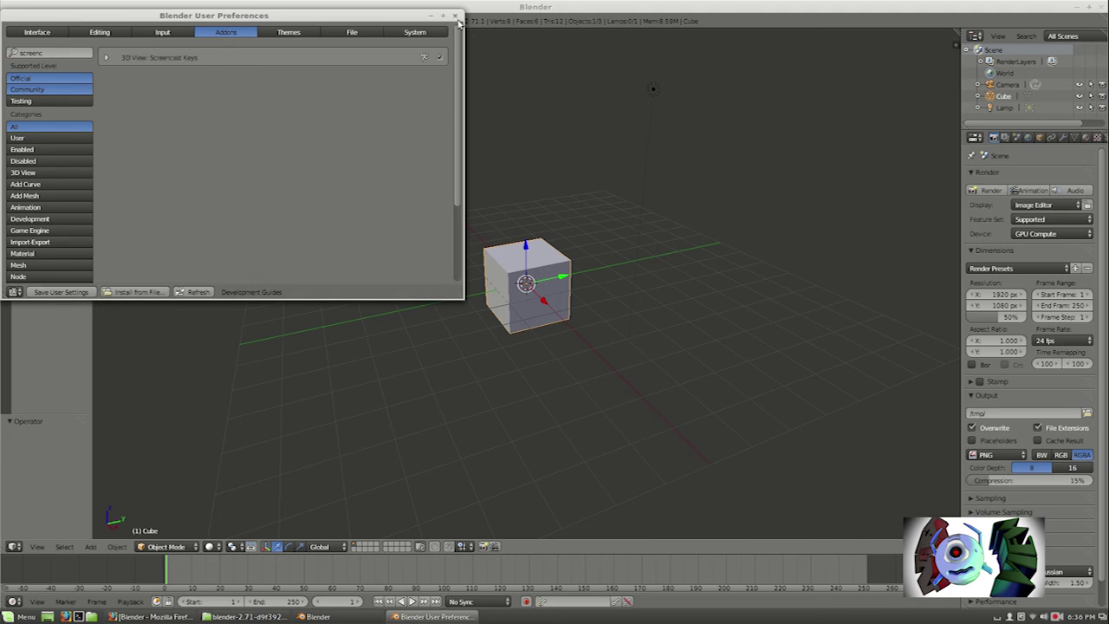
click(455, 16)
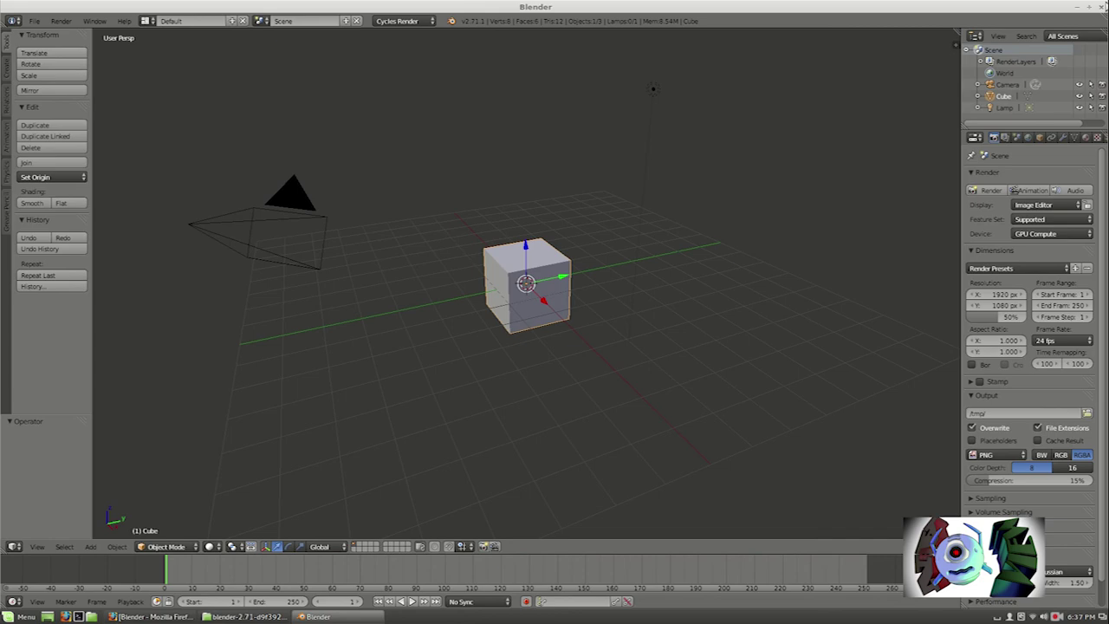